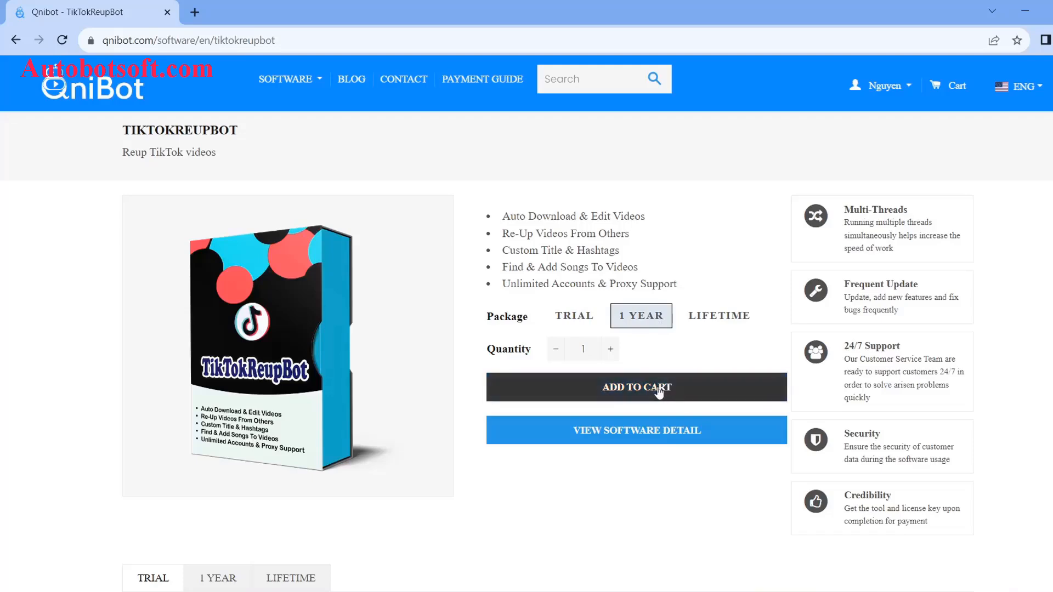
Add the TikTokReupBot package to the Qnibot cart and check the cart
click(664, 390)
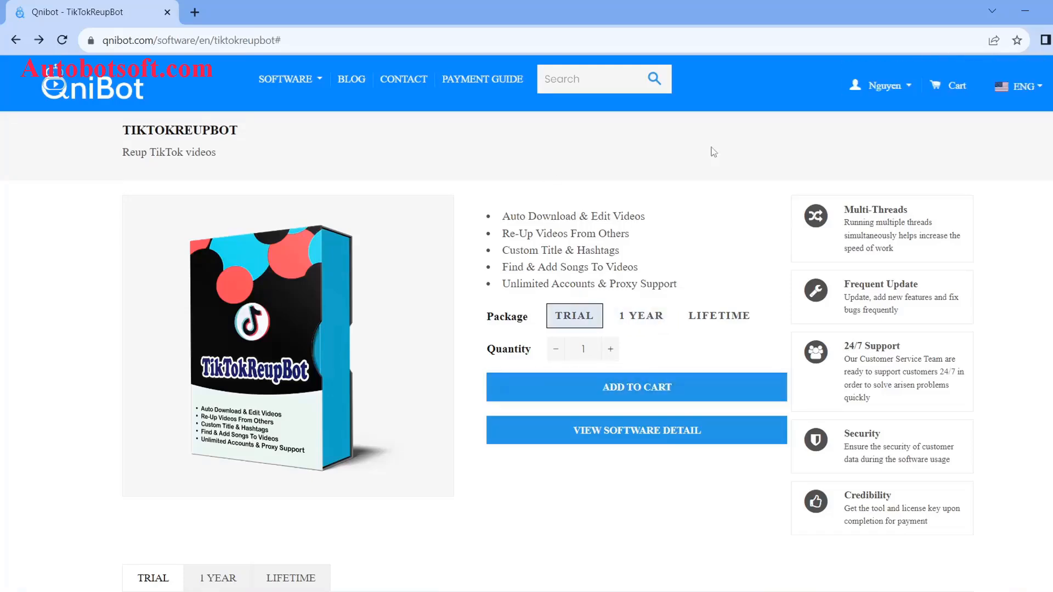
click(949, 91)
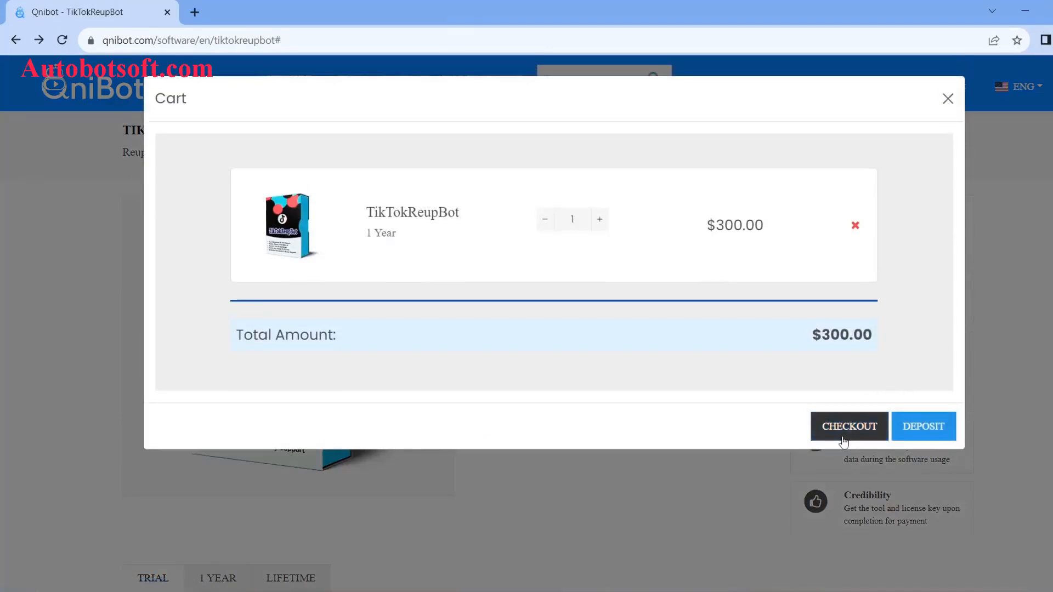
click(848, 434)
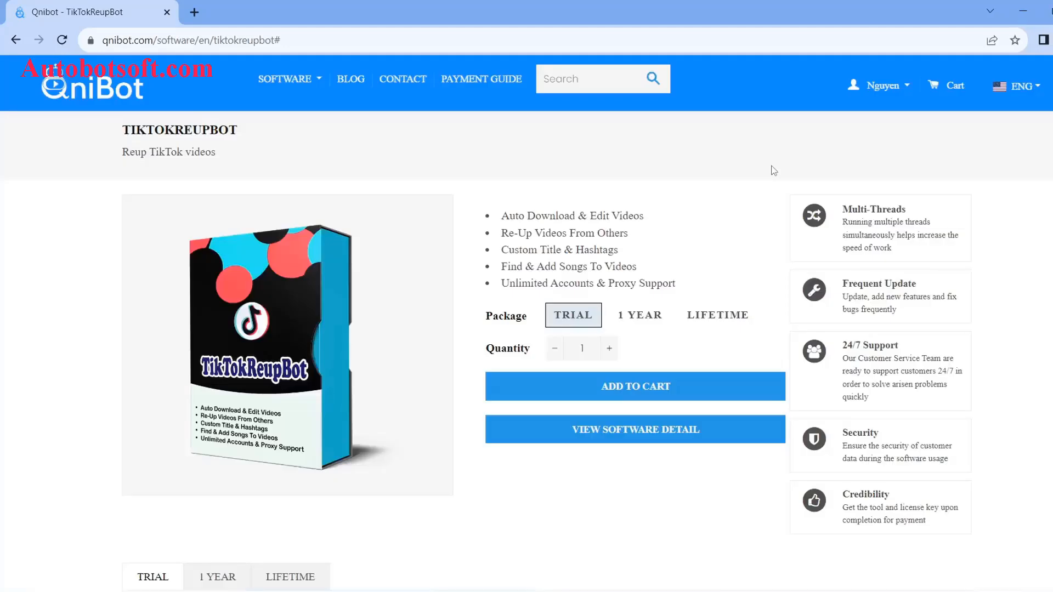
Select the TikTokReupBot key in the License Key list and download the software
click(908, 95)
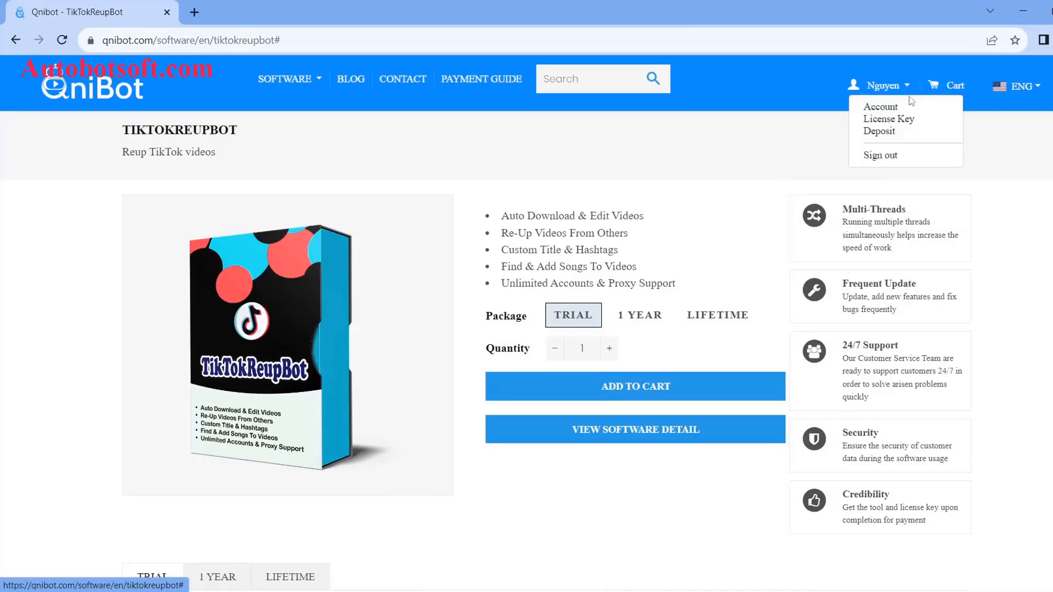
click(901, 119)
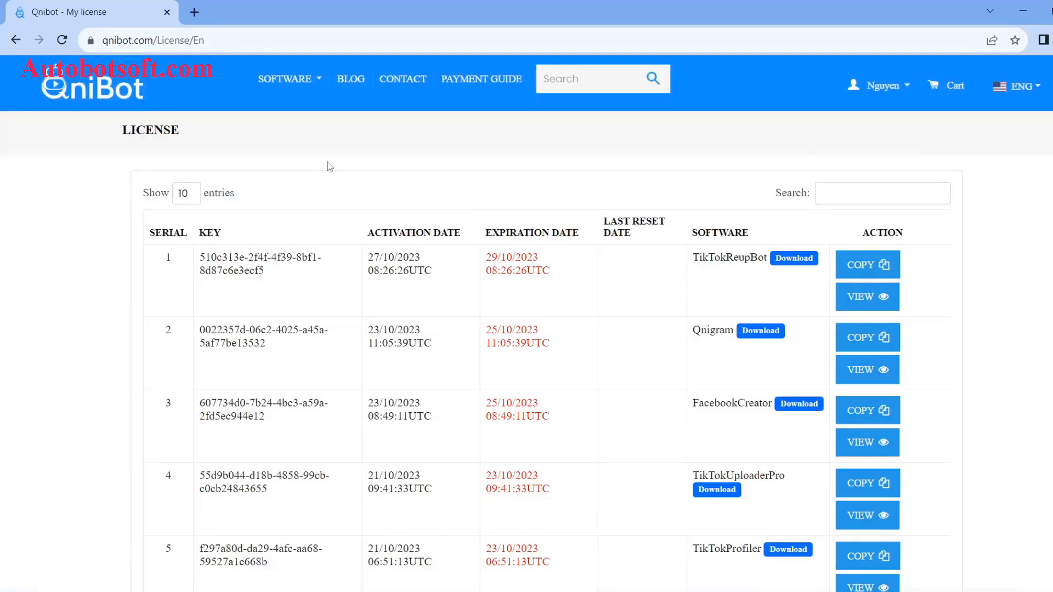
drag(266, 272, 199, 258)
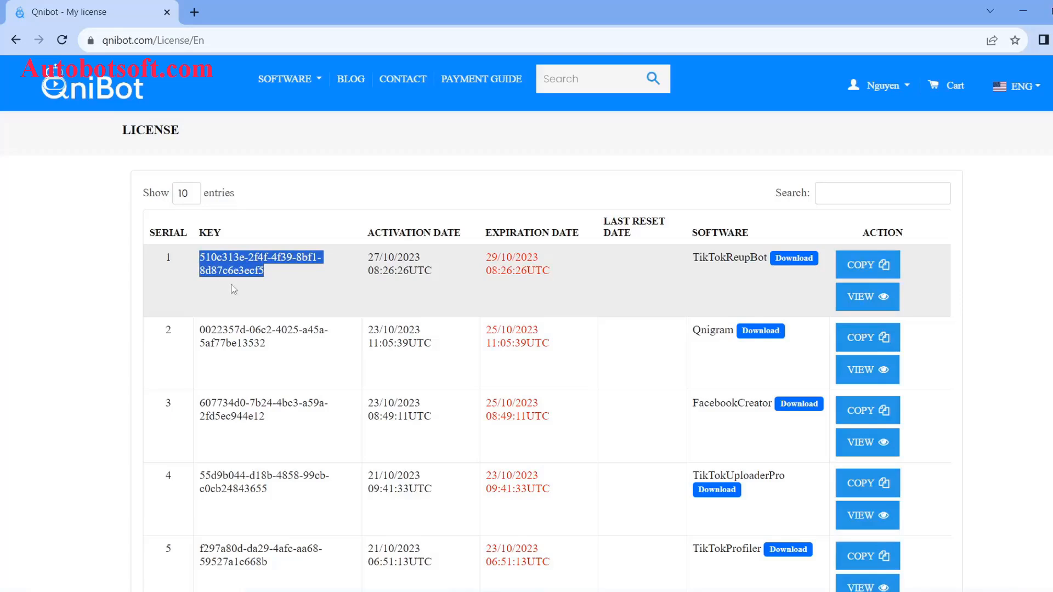
click(796, 270)
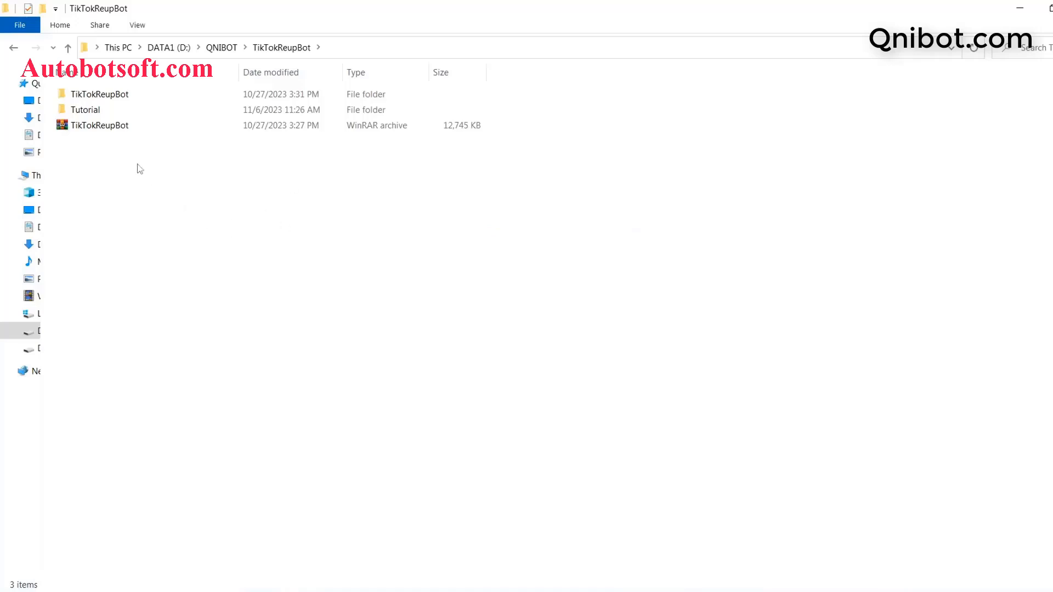
Extract the TikTokReupBot archive here and launch the application from its folder
click(105, 130)
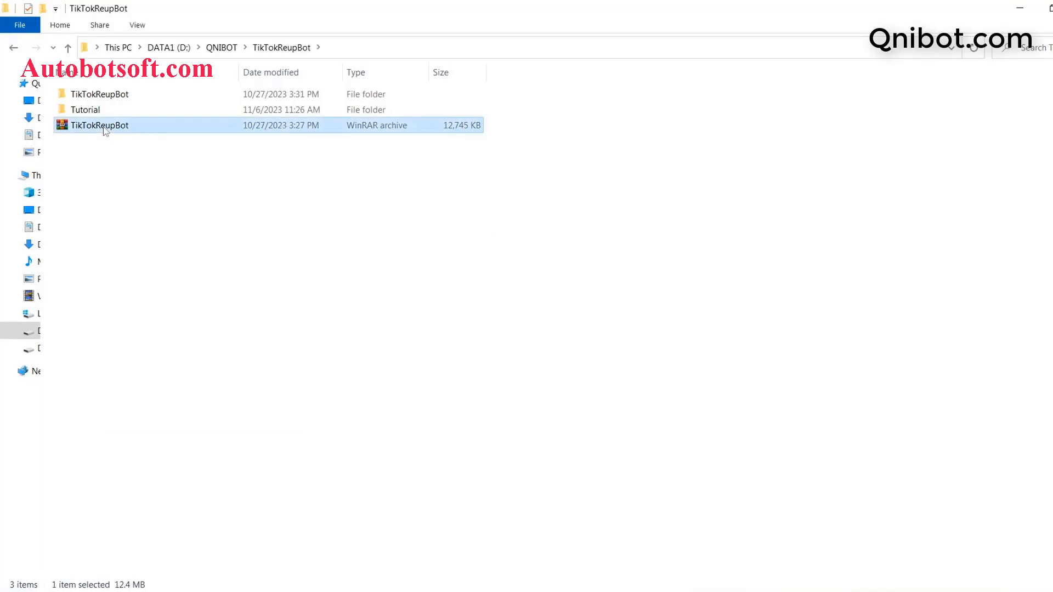
right_click(105, 130)
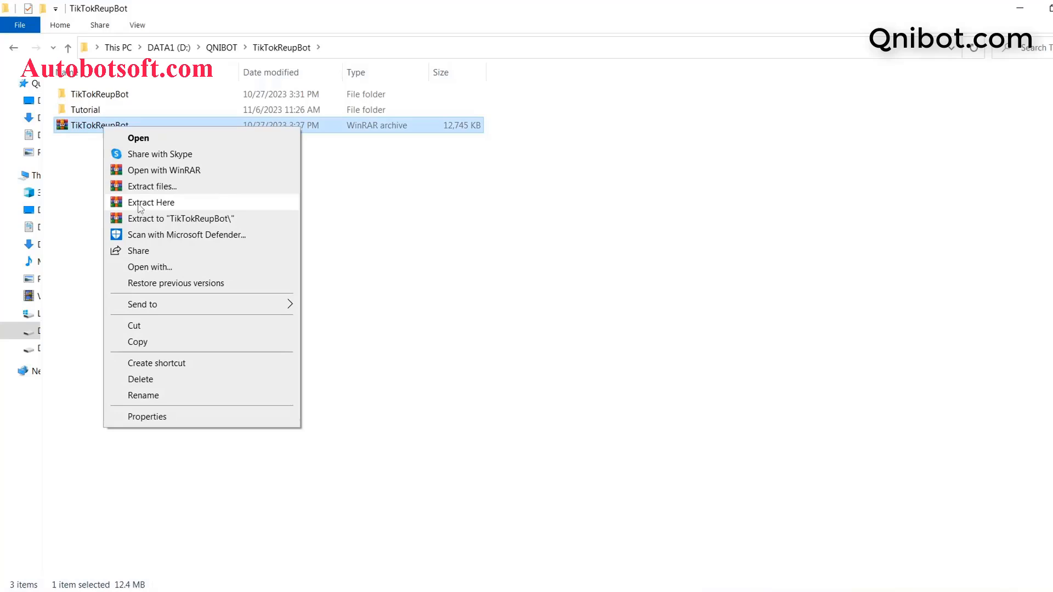
click(89, 146)
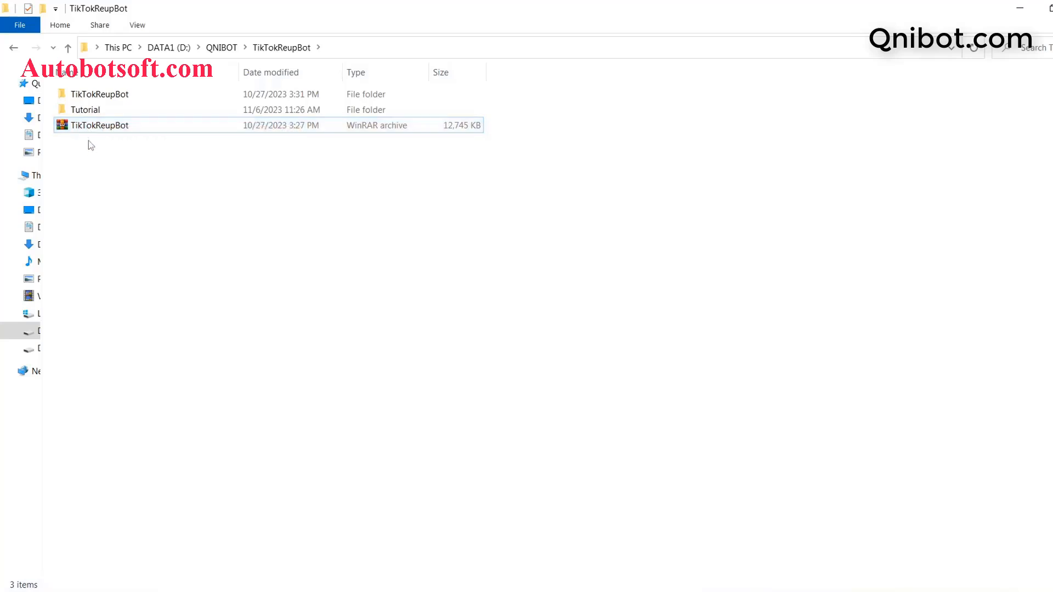
double_click(99, 97)
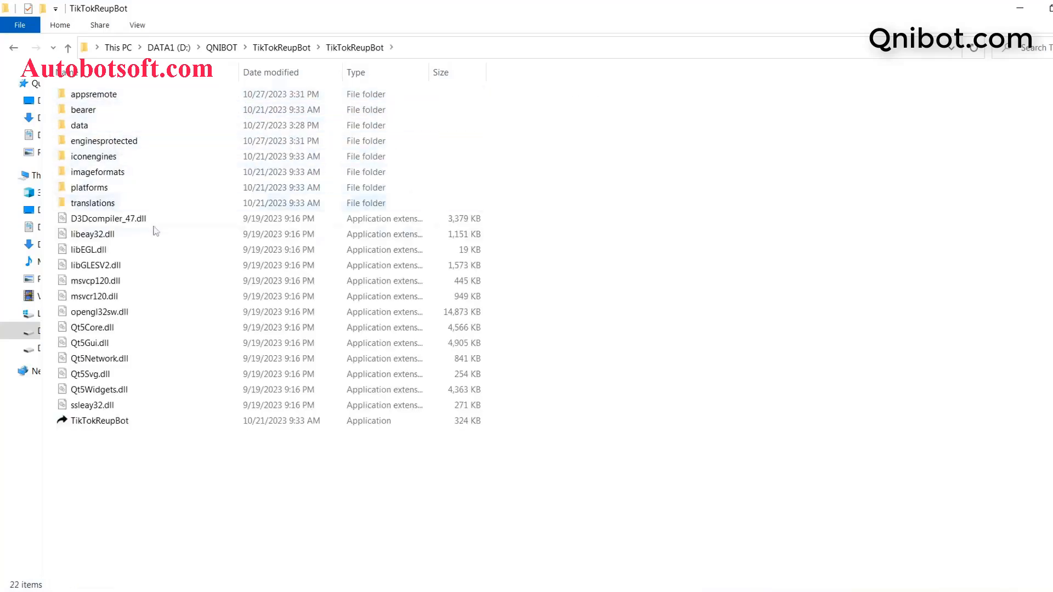
mouse_move(79, 423)
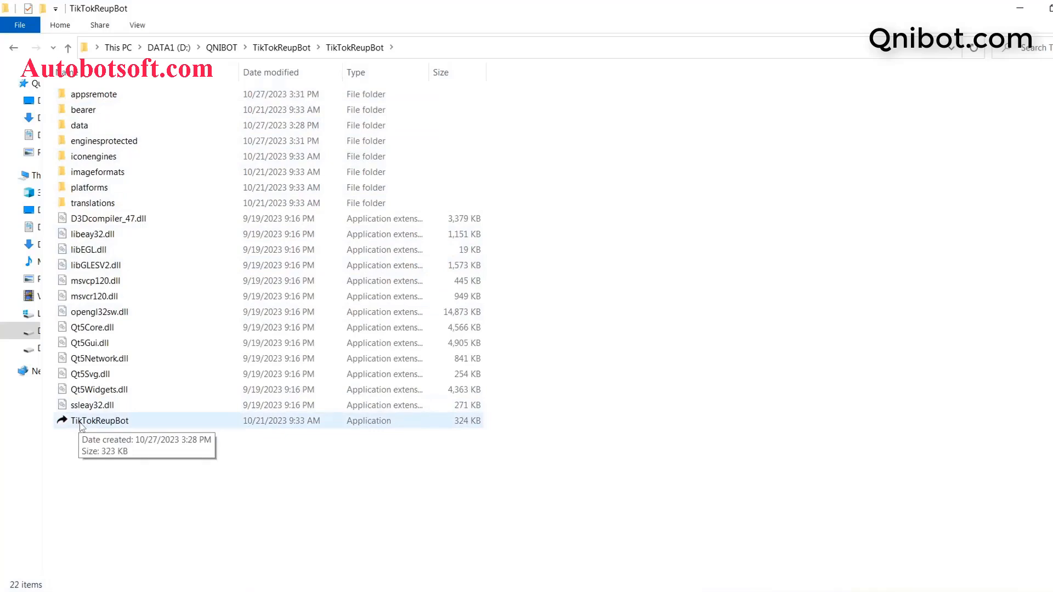
click(125, 426)
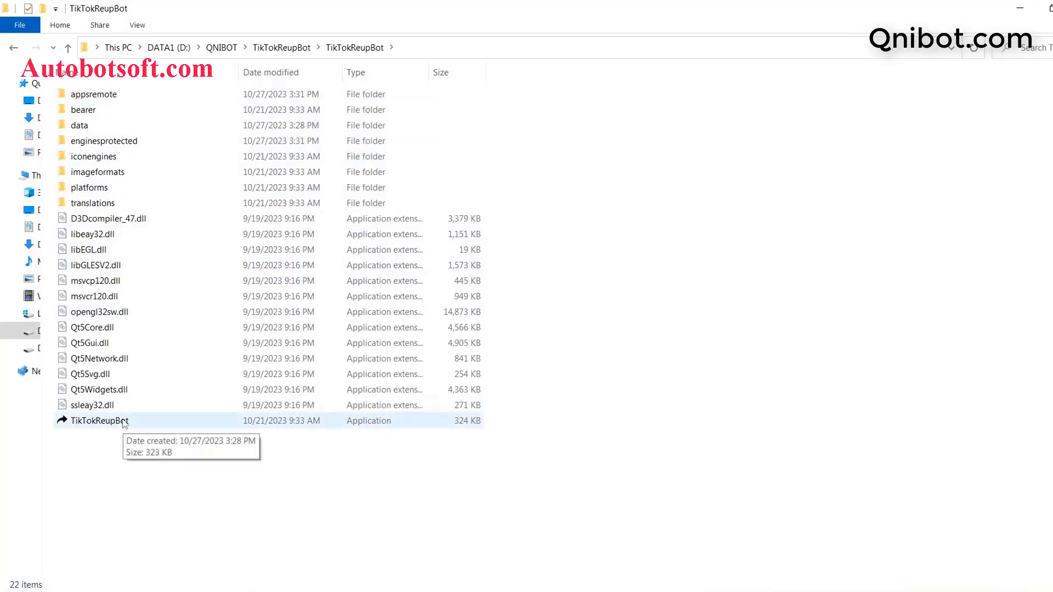
double_click(126, 425)
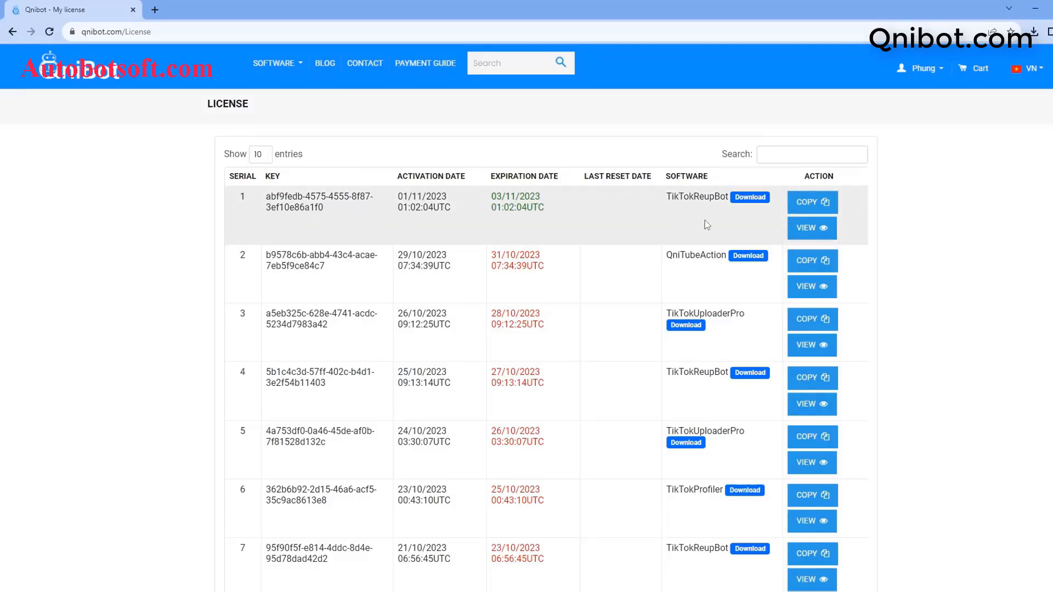
Copy the TikTokReupBot license key from the Qnibot license page
click(802, 203)
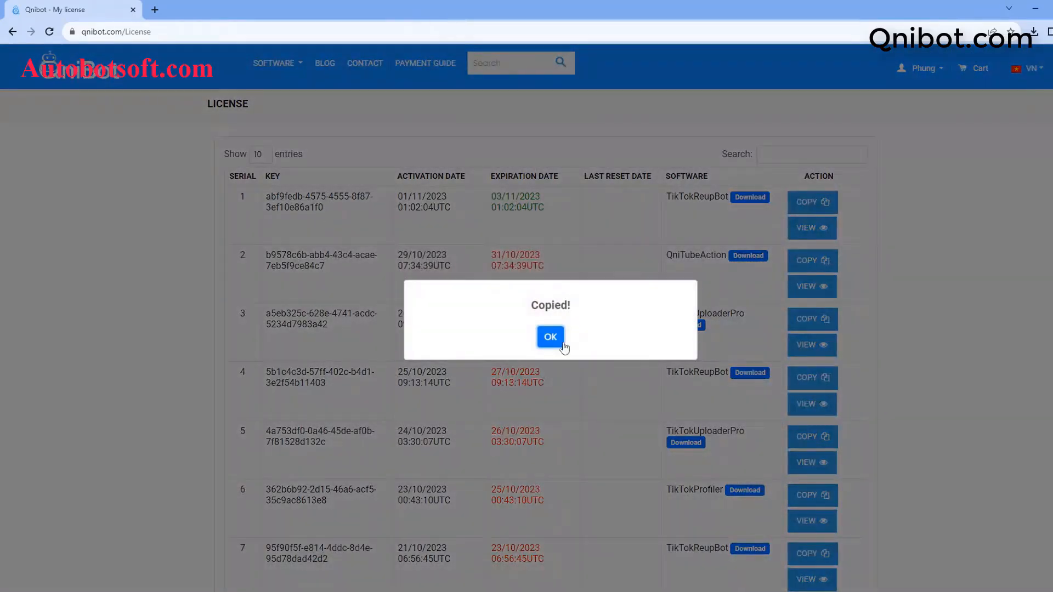
click(551, 336)
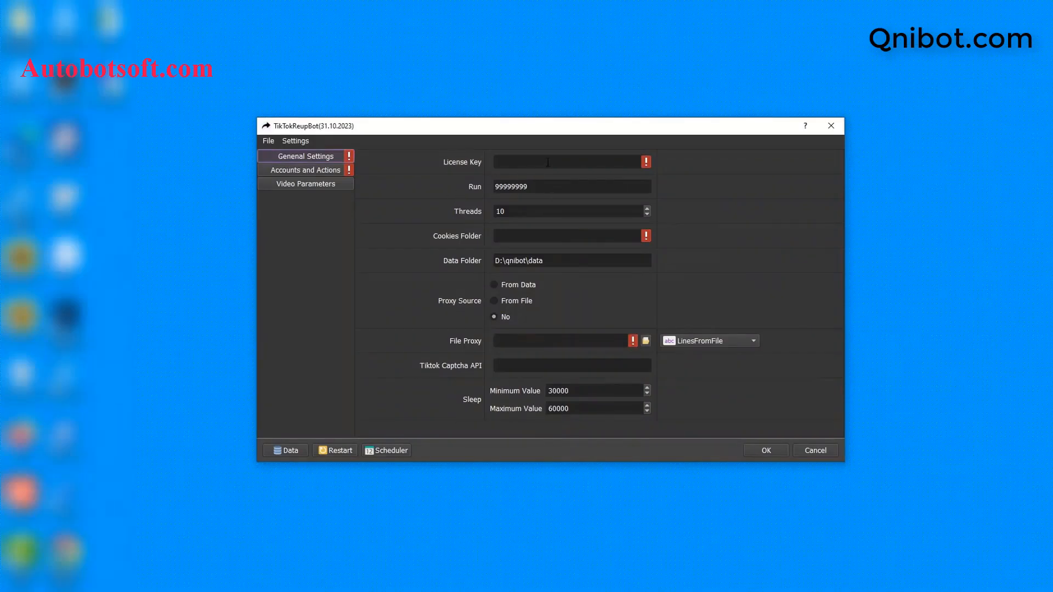
click(547, 162)
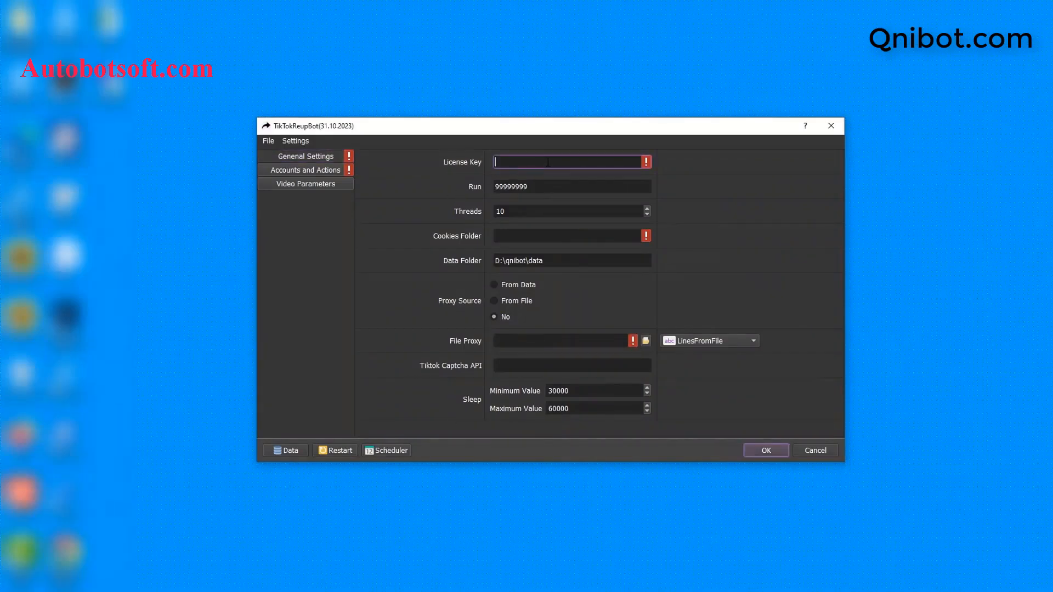
Paste the license key, change Run to 100 and set Threads to 3
key(ctrl+v)
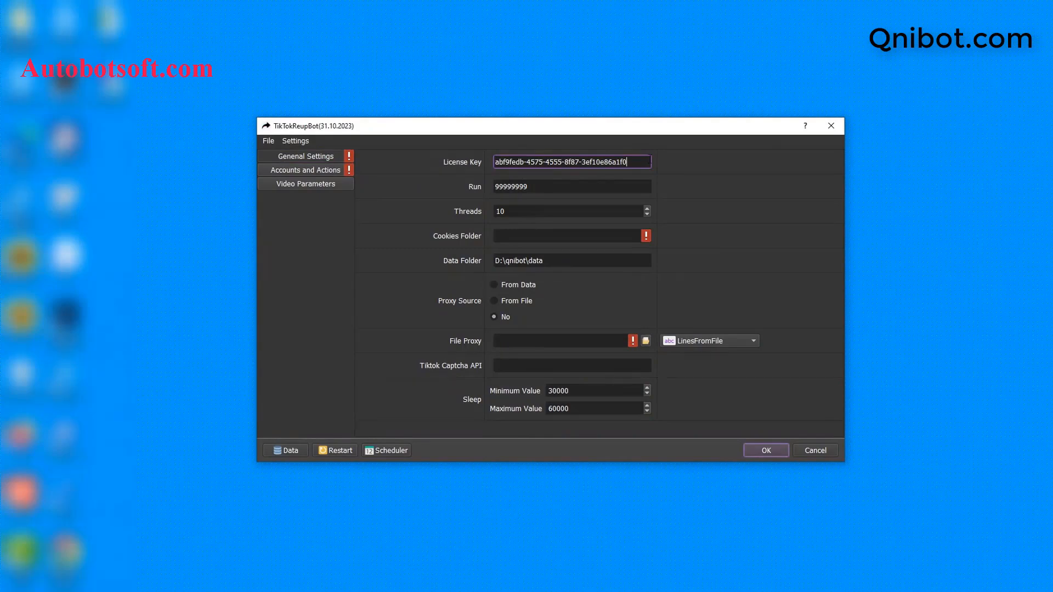
click(599, 186)
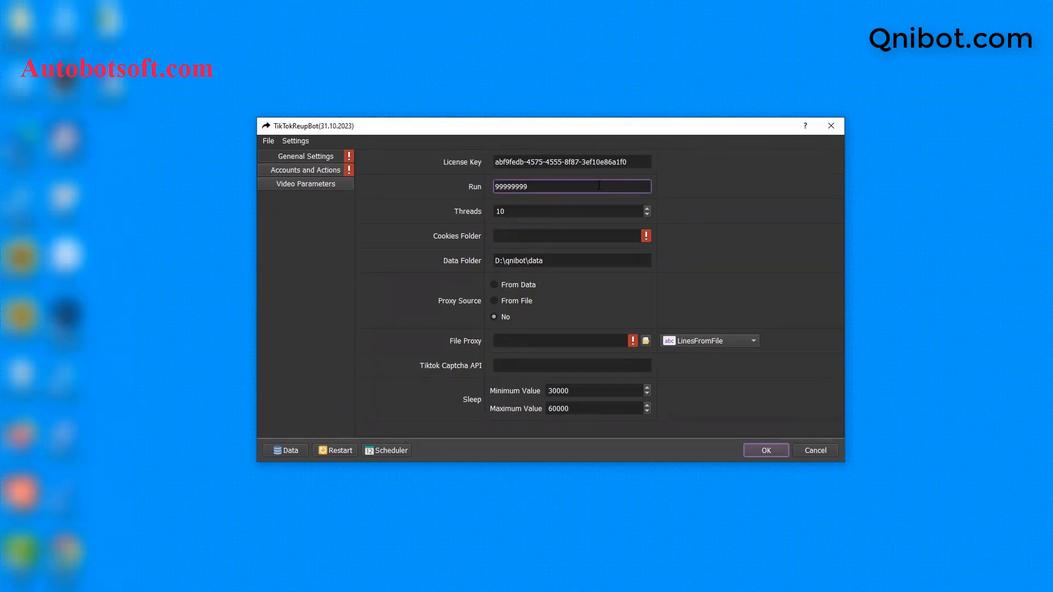
key(ctrl+a)
key(BackSpace)
text(100)
click(565, 211)
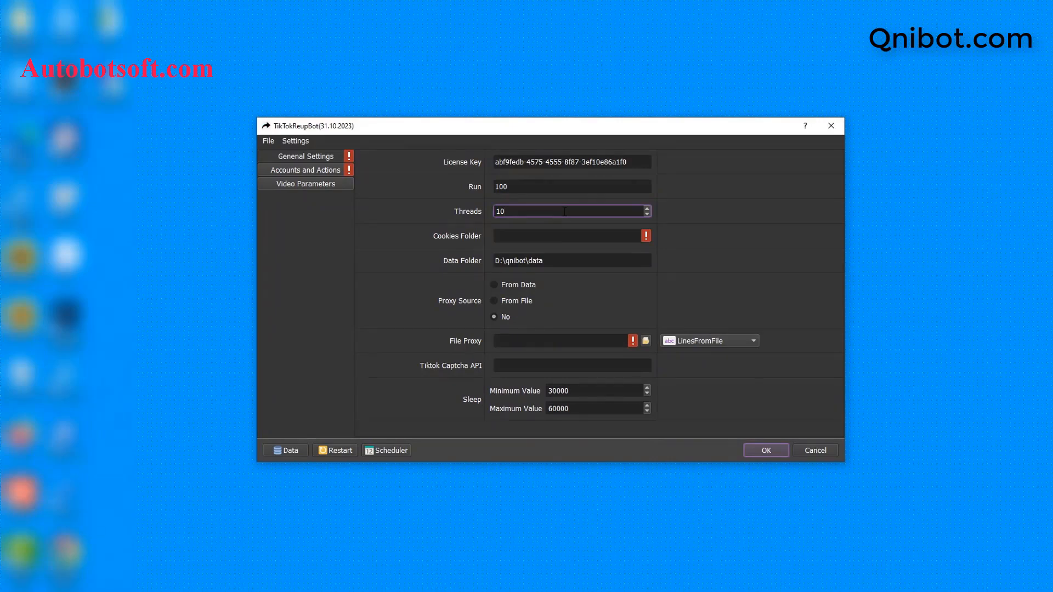
key(BackSpace)
key(BackSpace)
text(3)
key(Tab)
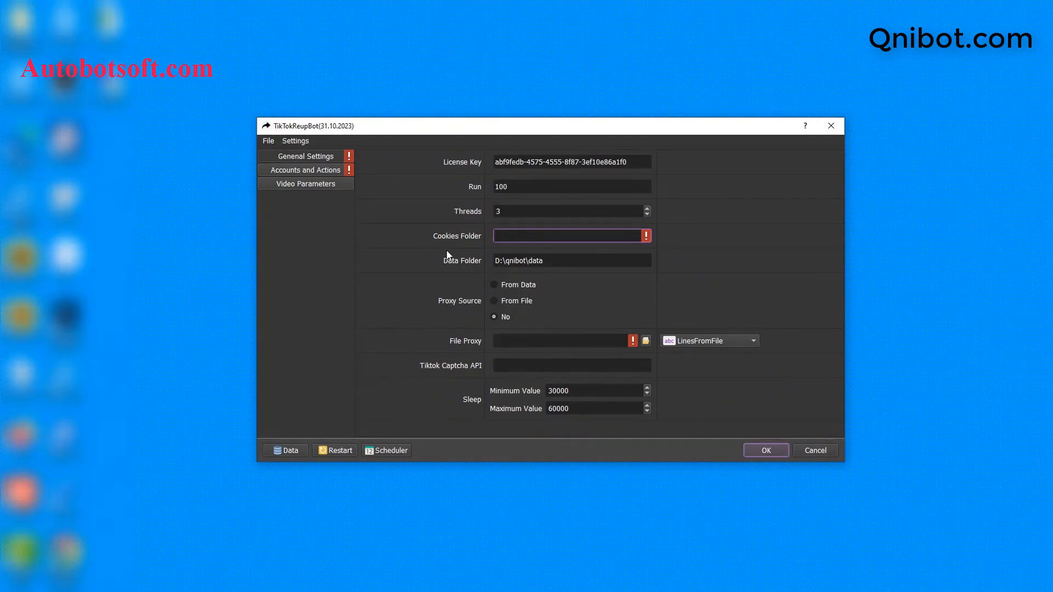
click(222, 591)
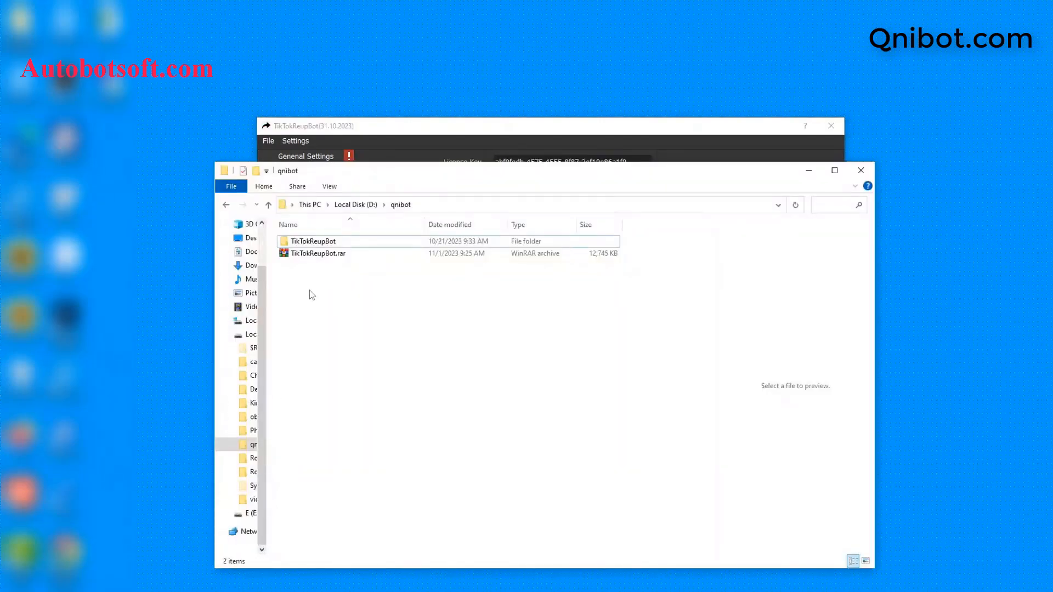
Create a cookies folder in D:\qnibot and copy its path D:\qnibot\cookies
right_click(311, 295)
mouse_move(362, 433)
click(466, 442)
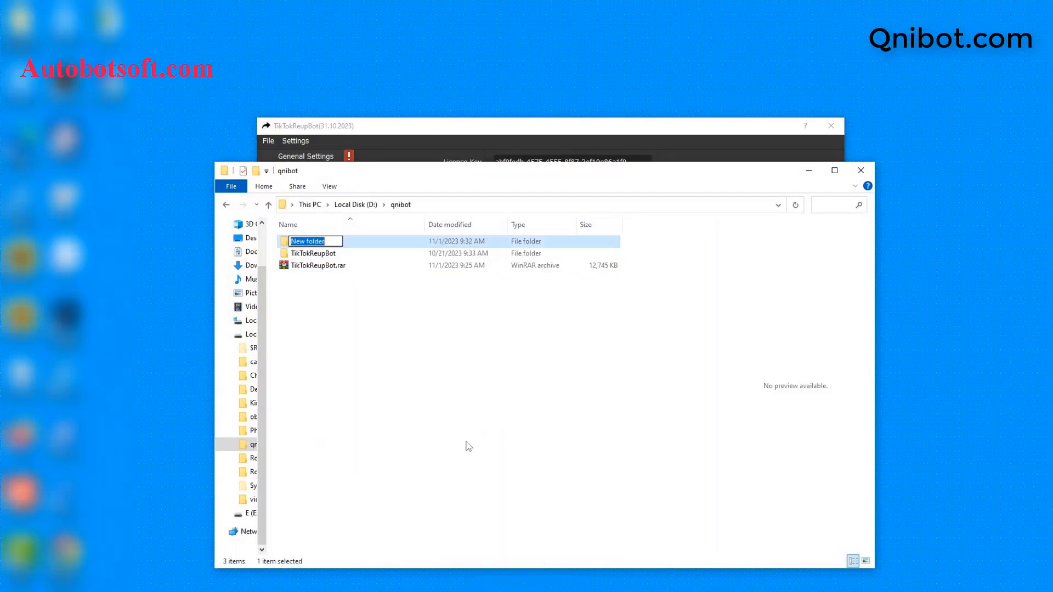
text(cookies)
key(Return)
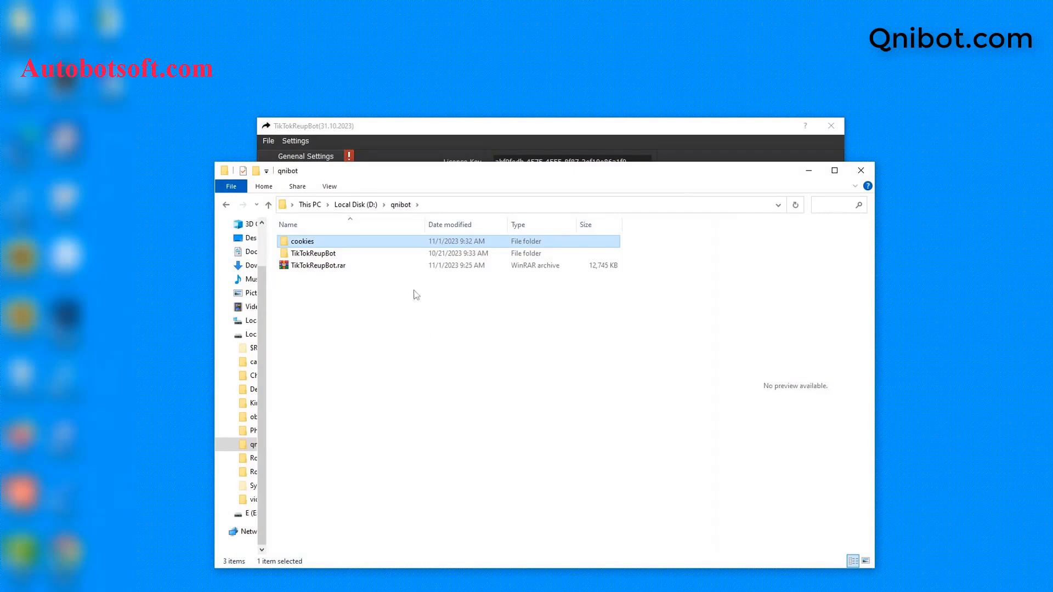
double_click(370, 243)
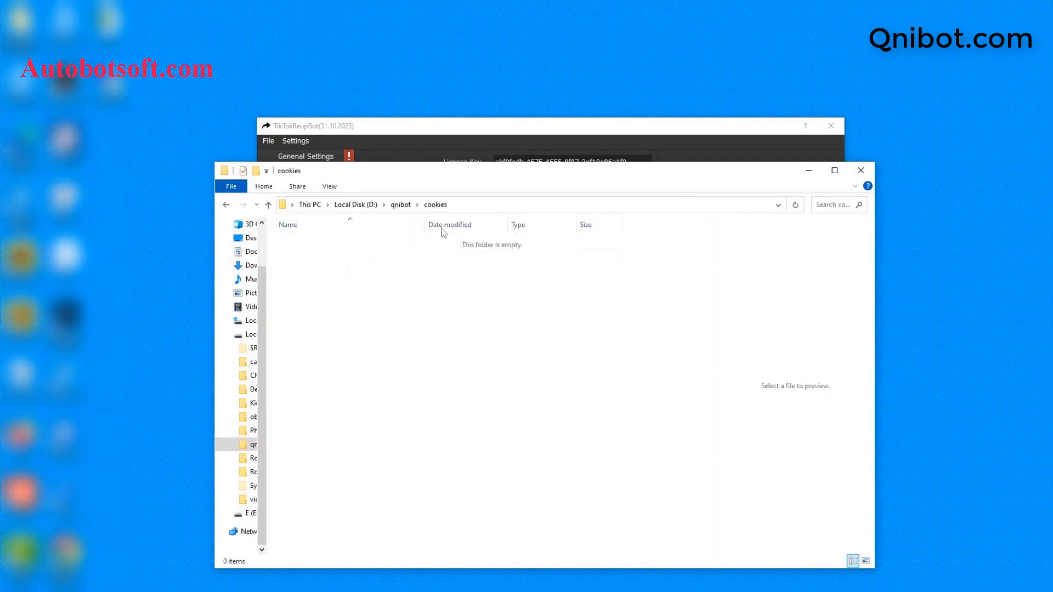
click(499, 205)
key(ctrl+c)
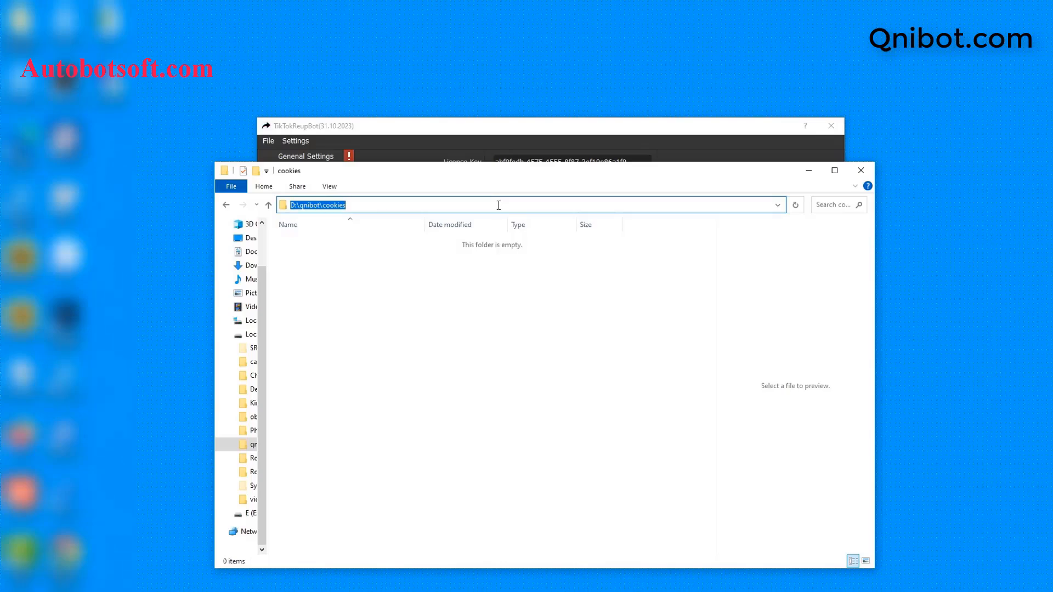
click(808, 170)
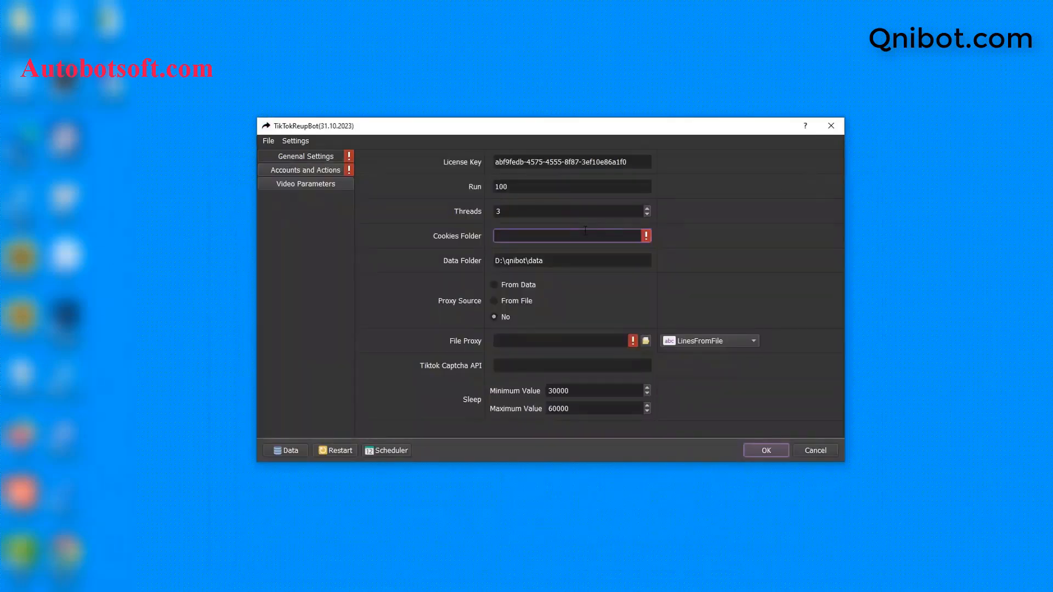
Paste D:\qnibot\cookies into the Cookies Folder field
key(ctrl+v)
click(573, 264)
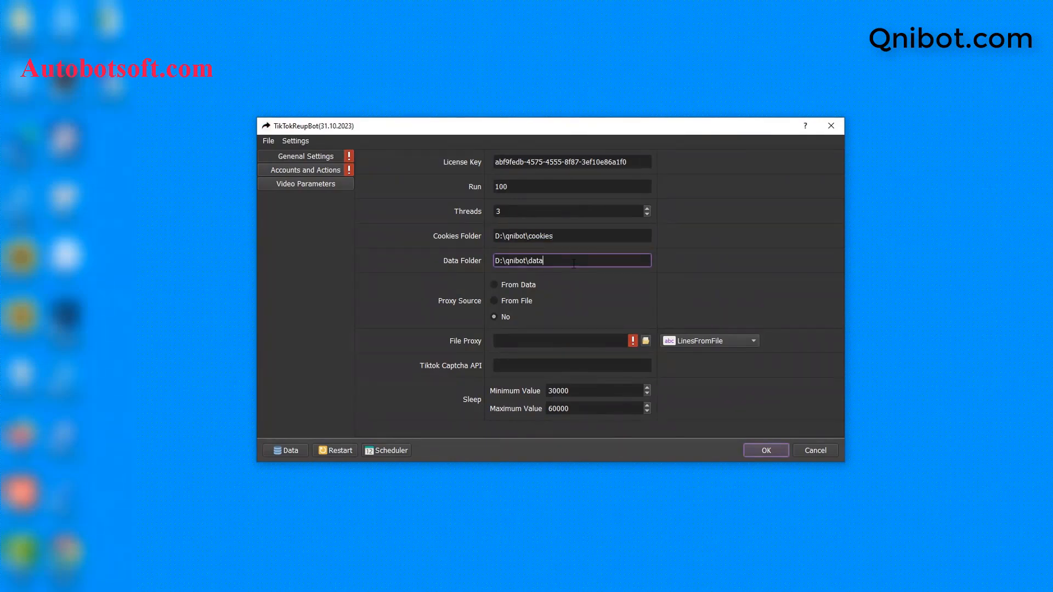
click(275, 589)
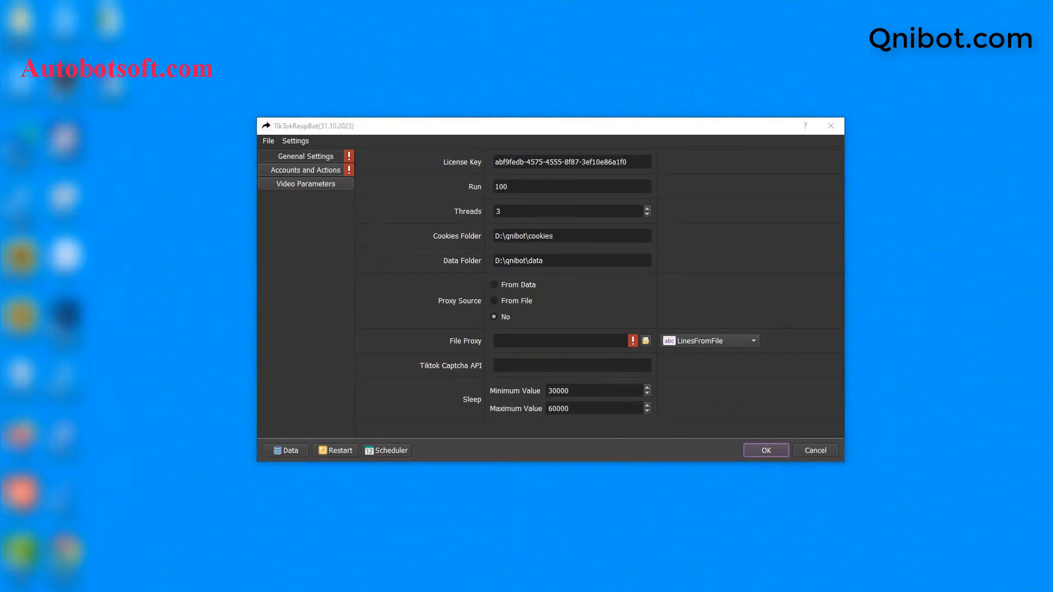
Create a data folder in D:\qnibot and copy its path D:\qnibot\data
click(268, 205)
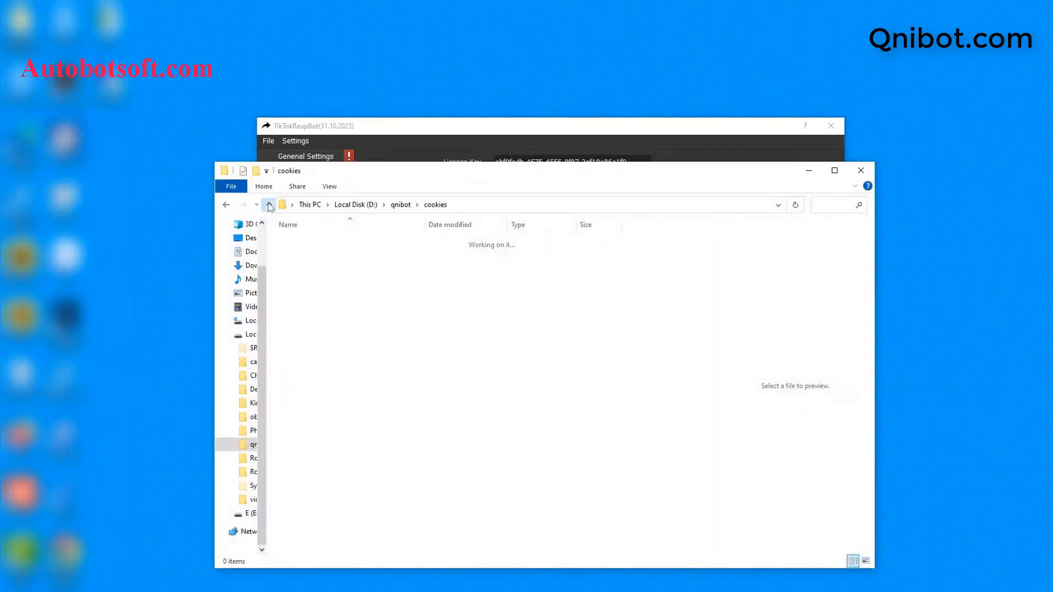
right_click(308, 295)
mouse_move(345, 445)
click(495, 273)
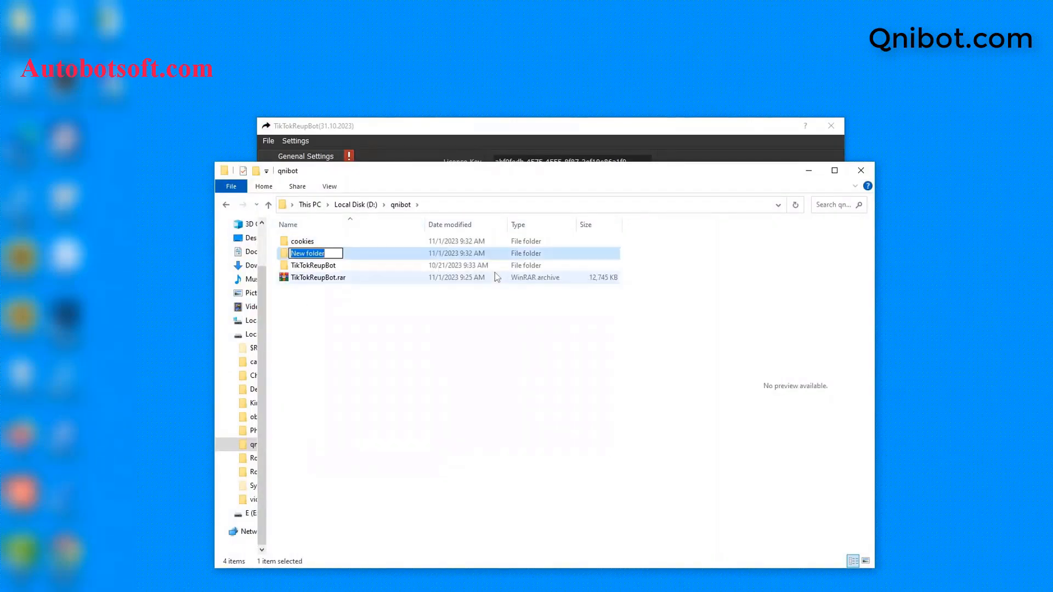
text(data)
key(Return)
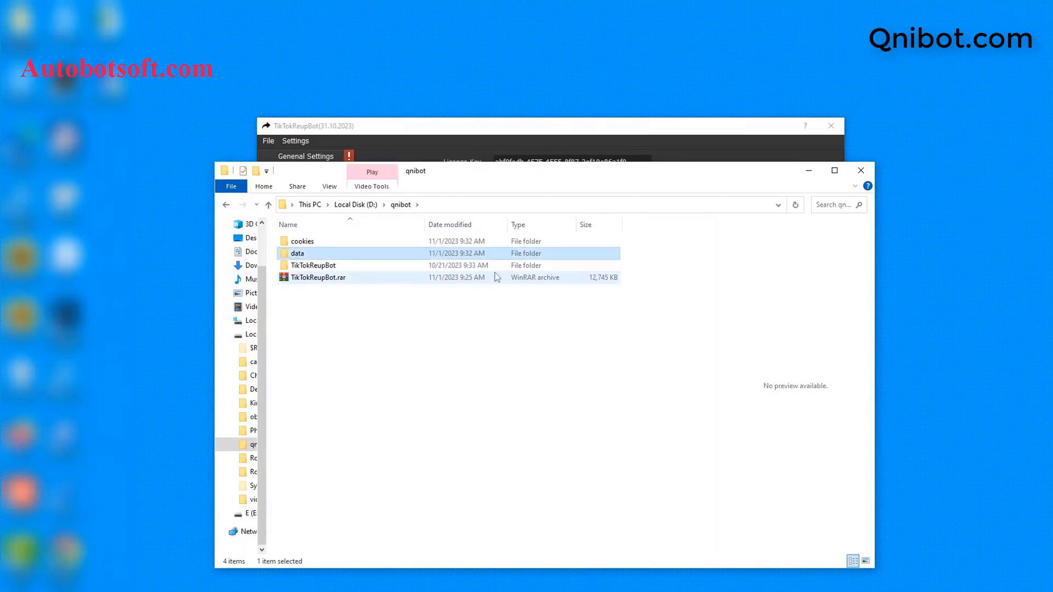
double_click(410, 252)
click(489, 207)
key(ctrl+c)
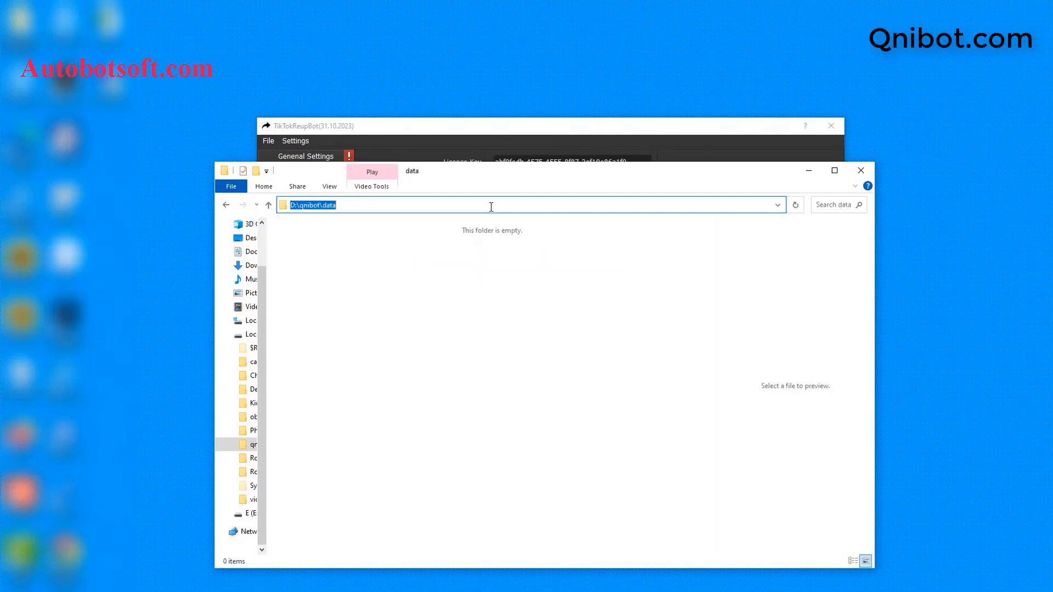
click(808, 170)
click(561, 255)
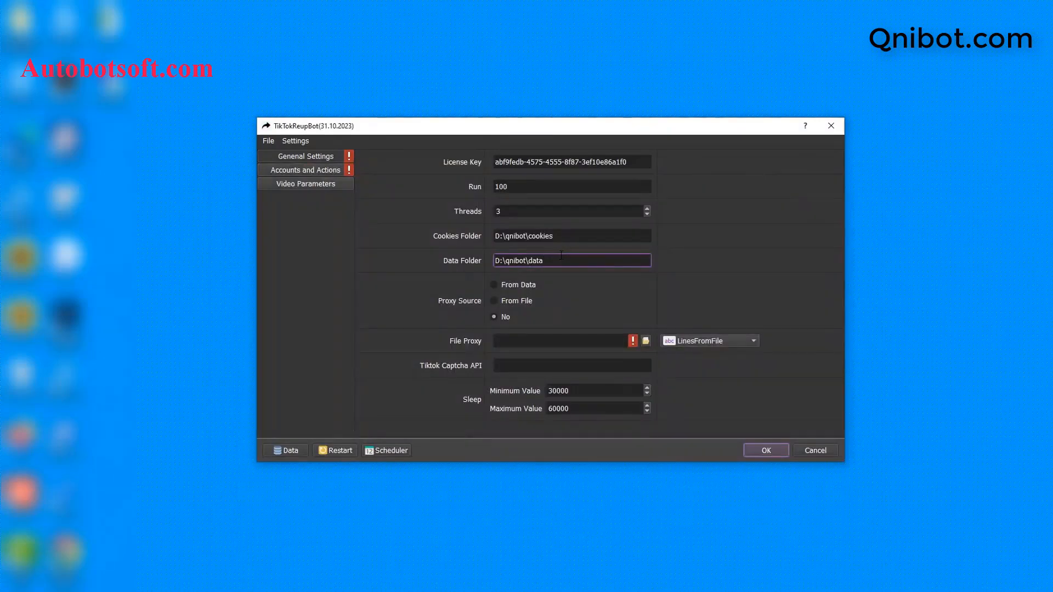
Replace the Data Folder field's contents with the pasted D:\qnibot\data path
double_click(561, 255)
key(ctrl+a)
key(ctrl+v)
Set the Proxy Source to From File
click(496, 285)
click(493, 300)
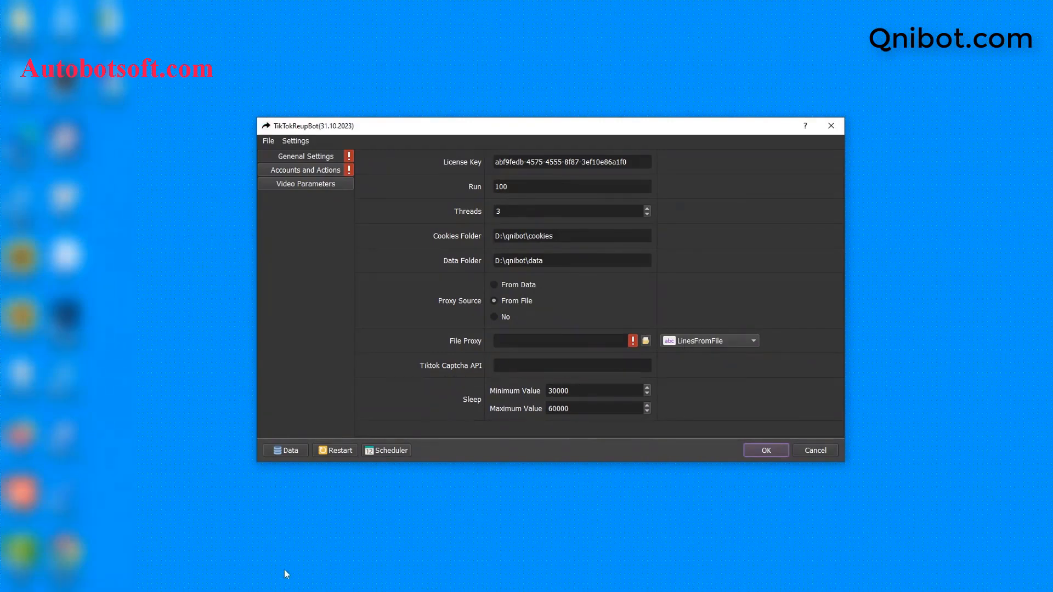
click(246, 589)
Create an empty proxy.txt text file in D:\qnibot and open it with Notepad
click(269, 205)
right_click(324, 295)
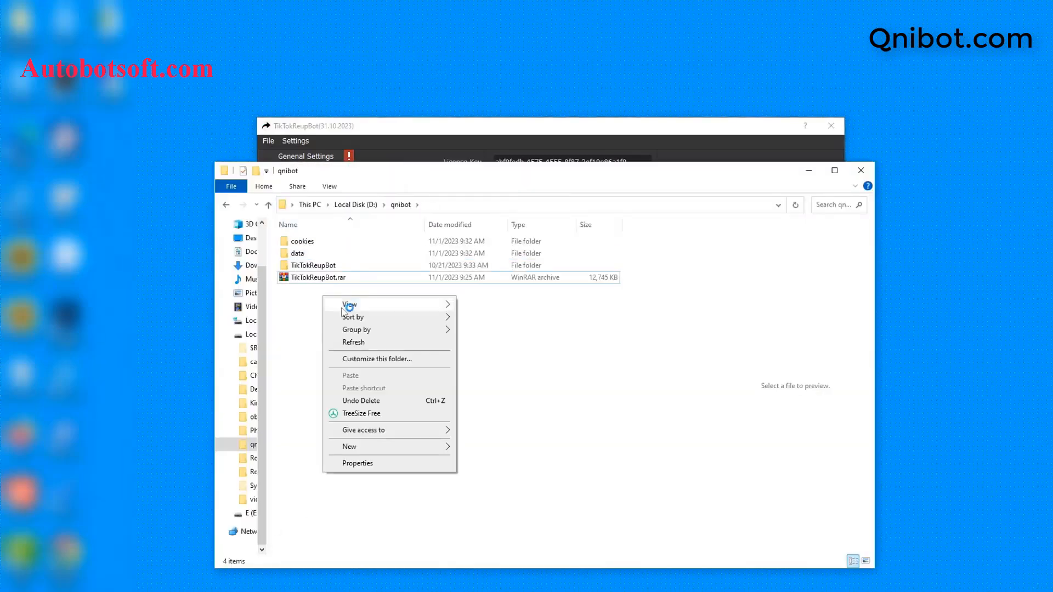
mouse_move(417, 446)
click(484, 421)
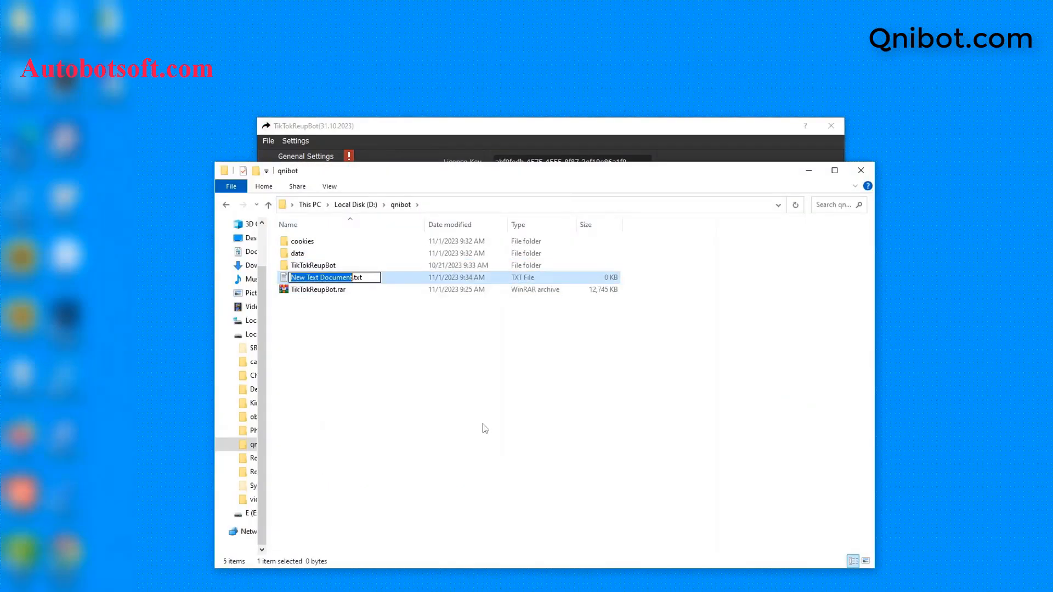
text(pro)
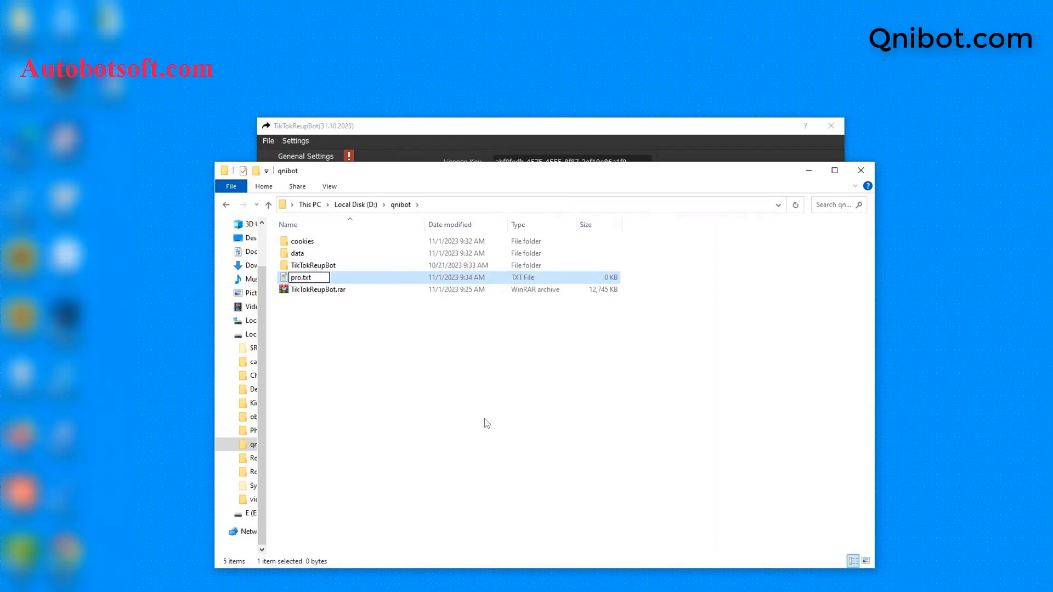
text(xy)
key(Return)
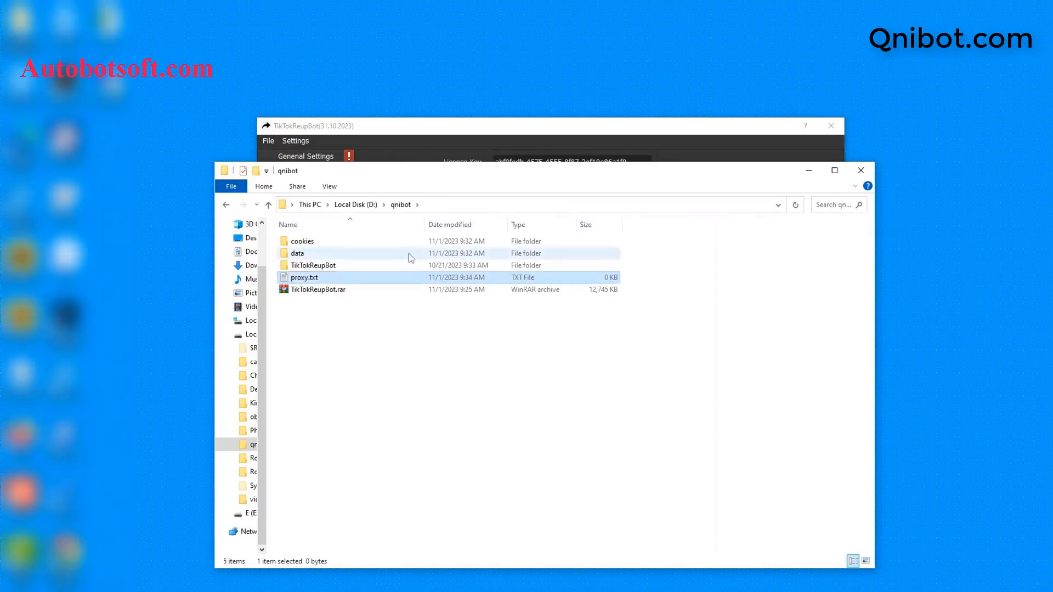
double_click(377, 279)
click(483, 202)
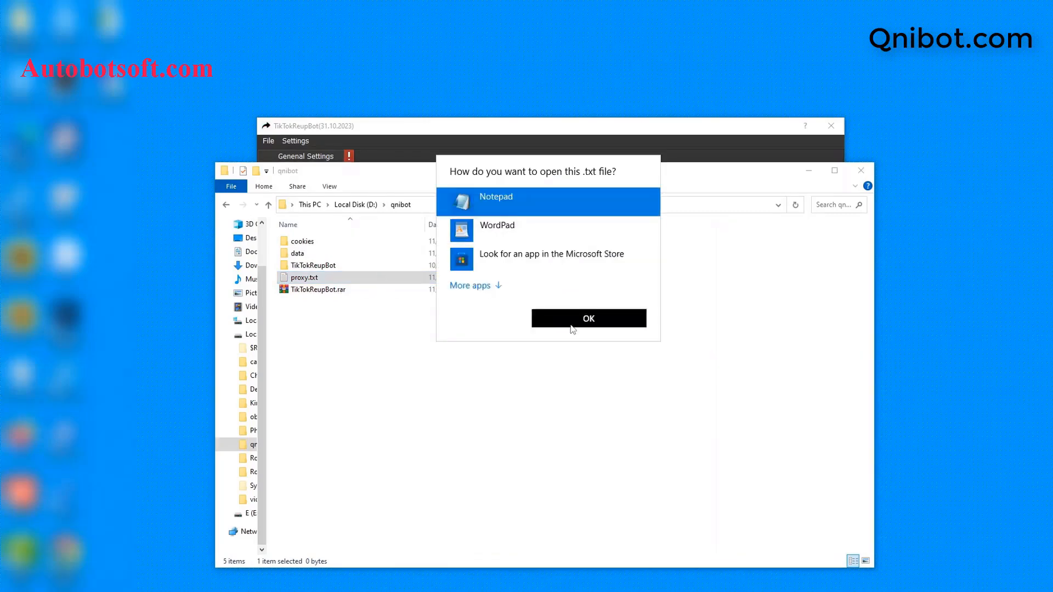
Paste the proxy list into proxy.txt, append :username:password to line one, and save
click(572, 325)
drag(774, 386, 580, 284)
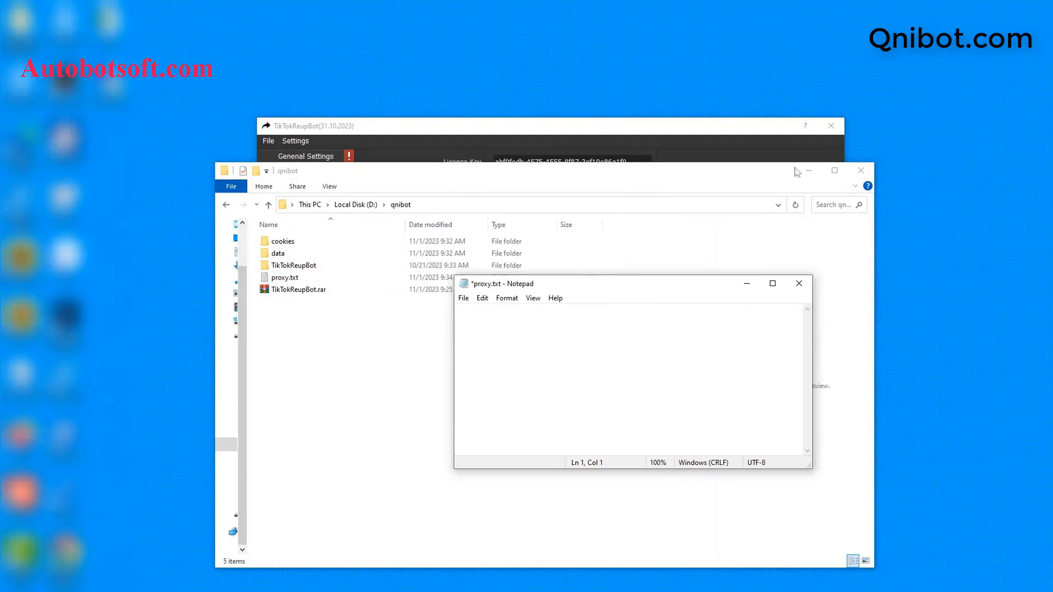
click(809, 170)
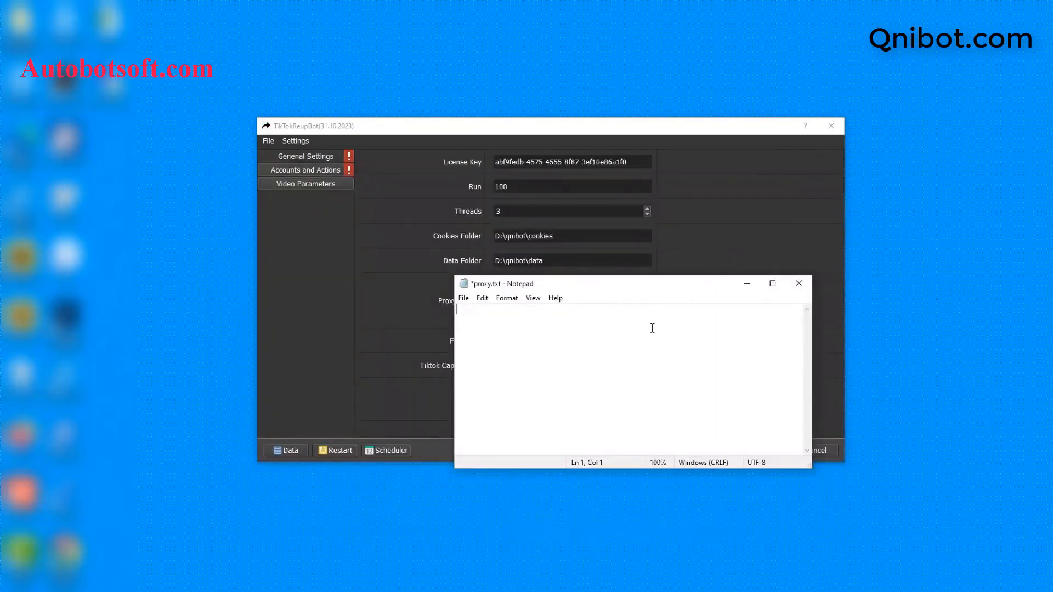
key(ctrl+v)
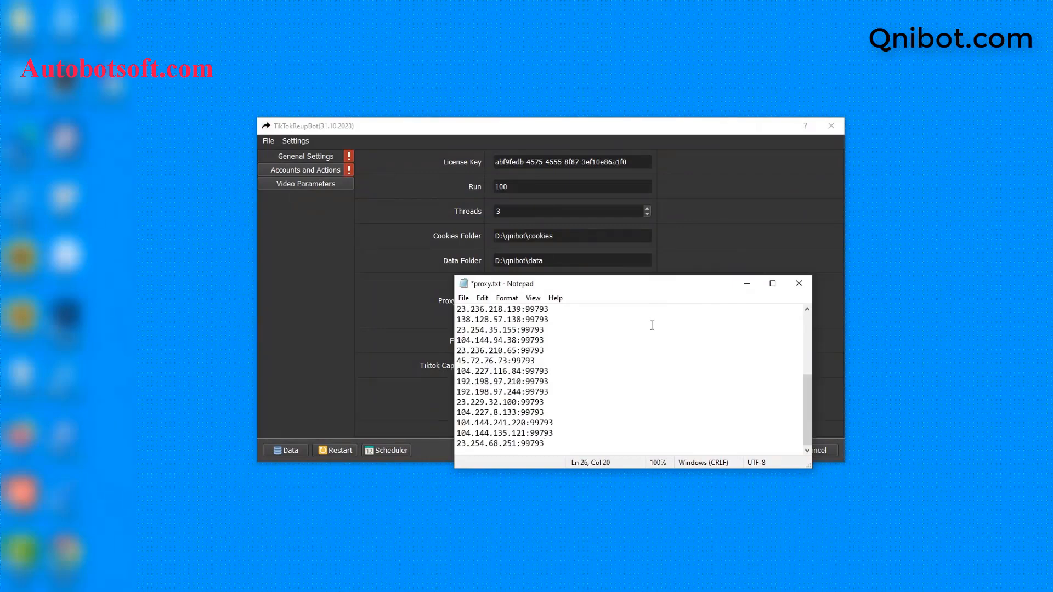
click(593, 306)
text(:username:password)
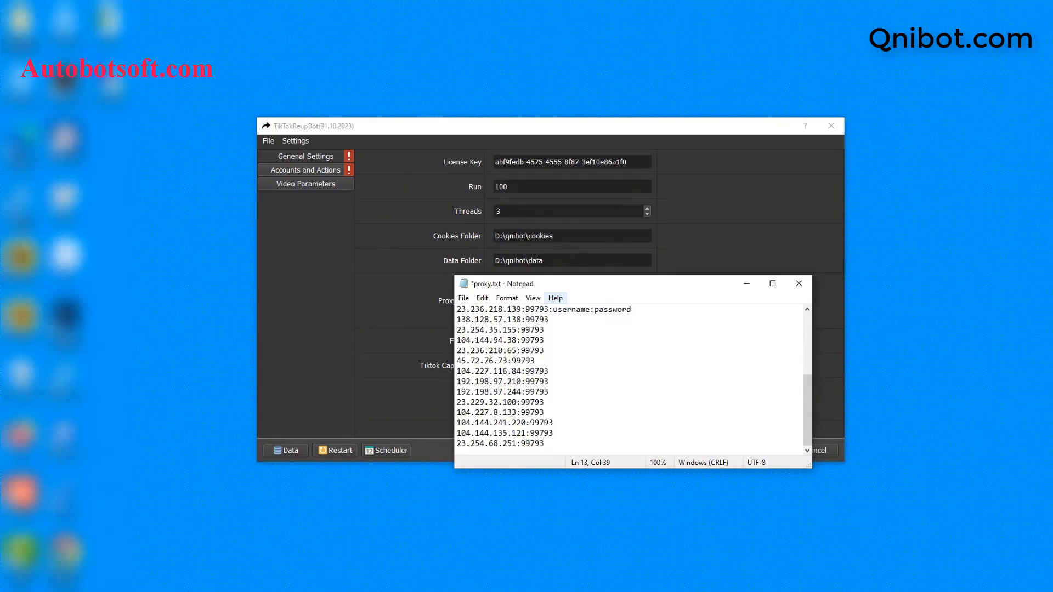
click(463, 298)
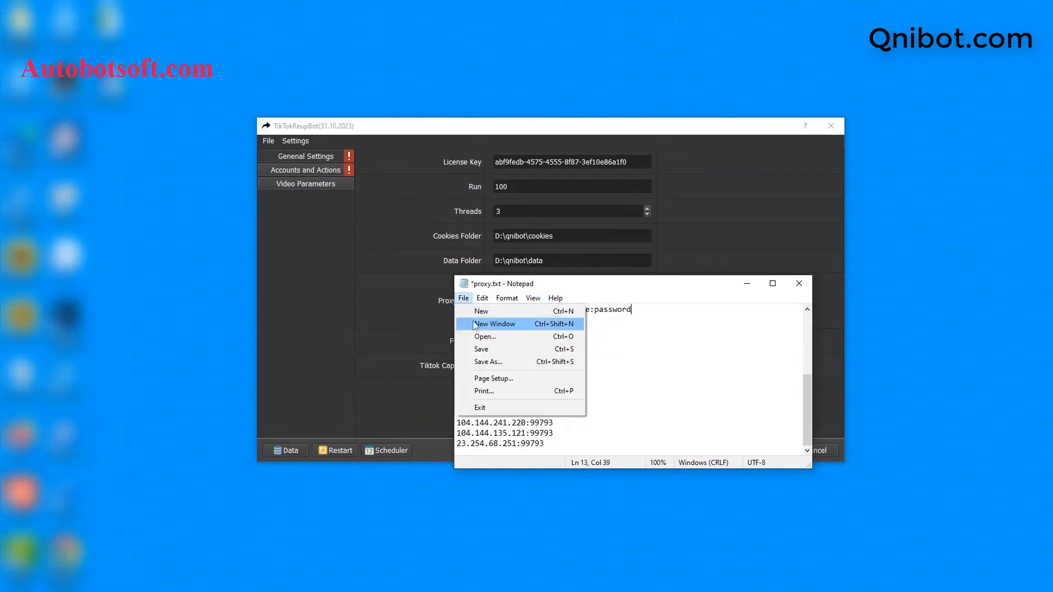
click(479, 349)
click(747, 284)
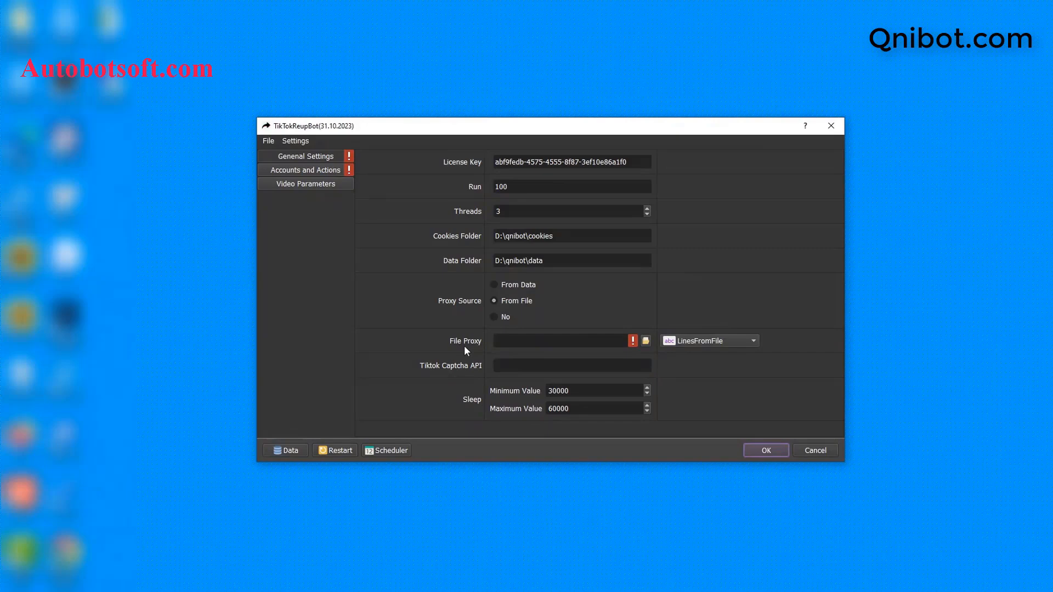
Load D:/qnibot/proxy.txt as the File Proxy
click(646, 342)
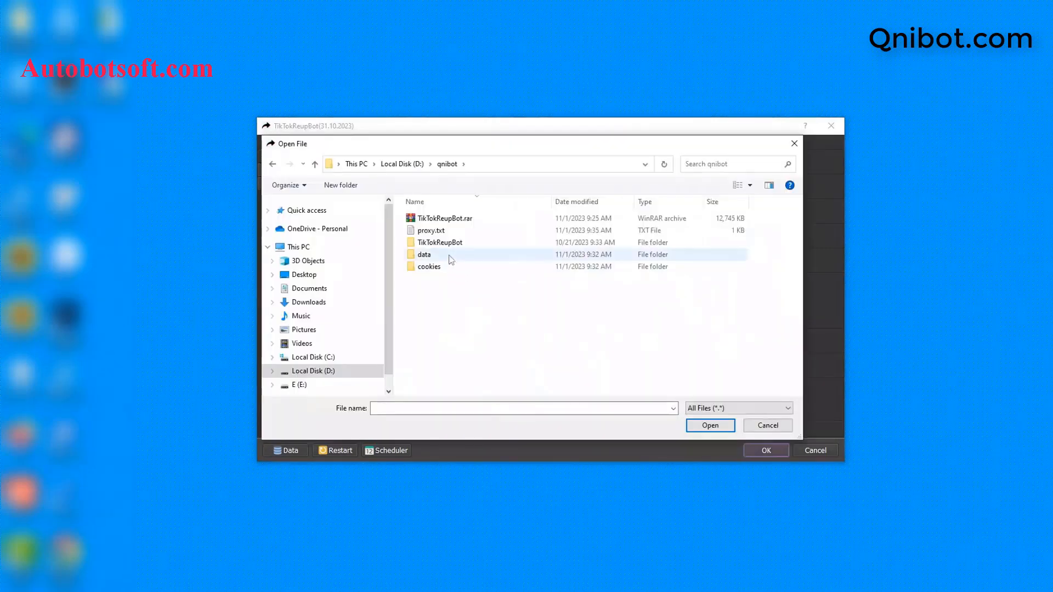
click(443, 231)
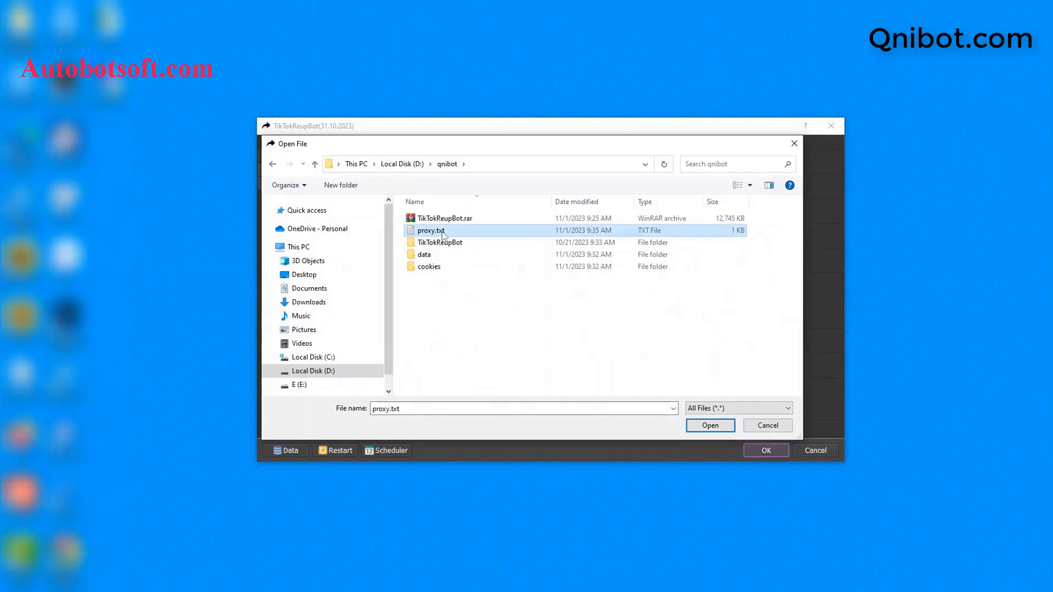
click(710, 426)
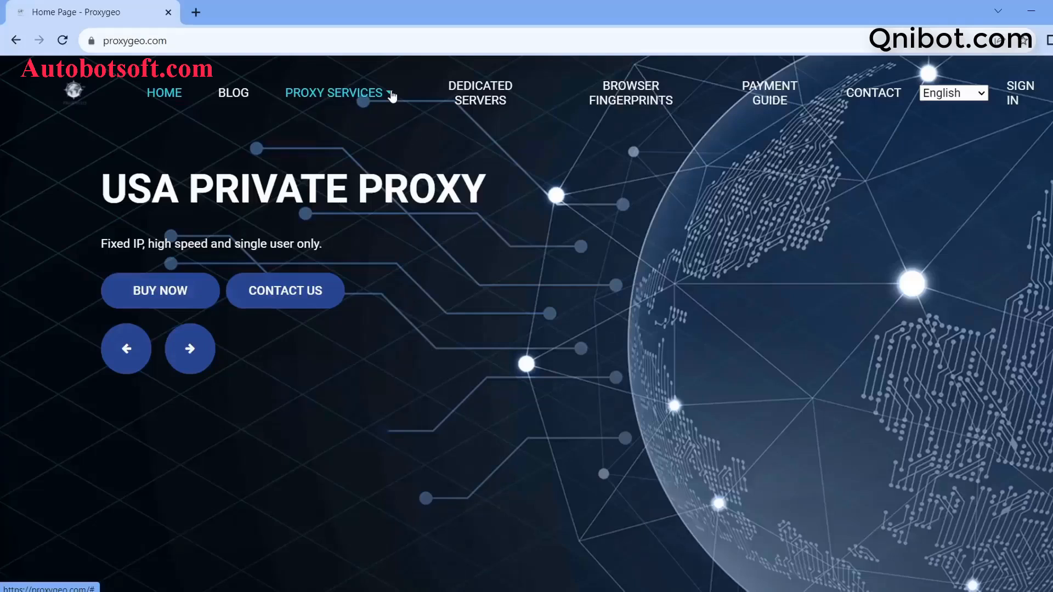
Browse Proxygeo's proxy services list, select the bot's Tiktok Captcha API field, and switch to the Captcha.guru tab
click(392, 96)
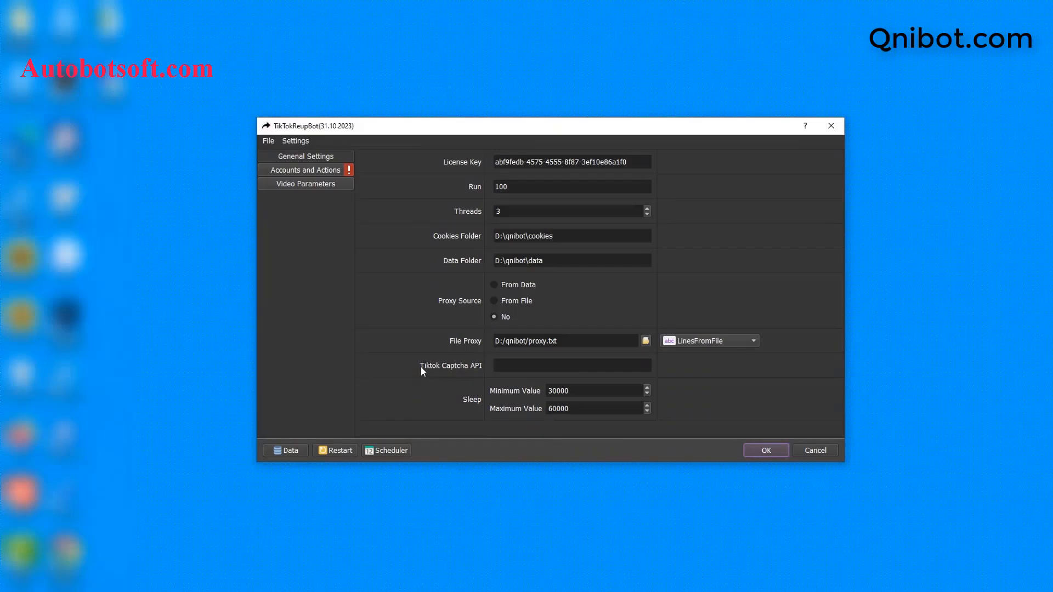
click(501, 367)
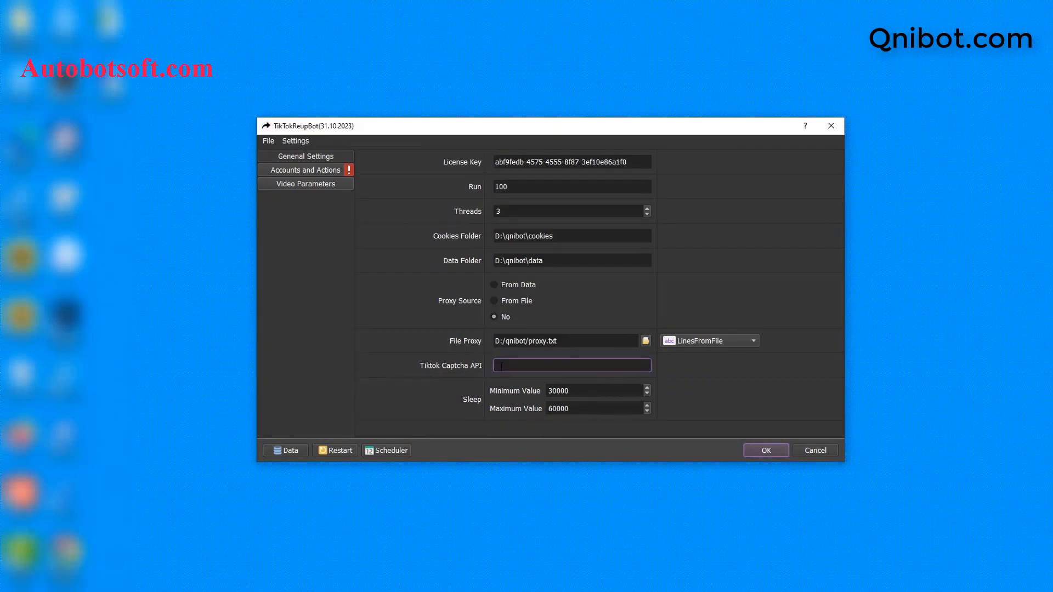
click(500, 366)
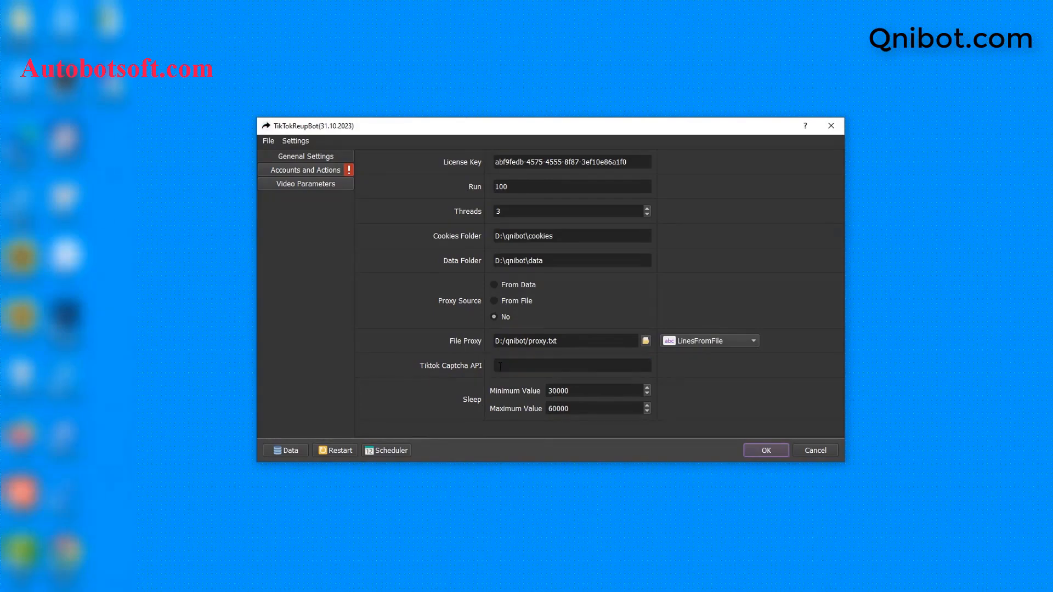
click(500, 367)
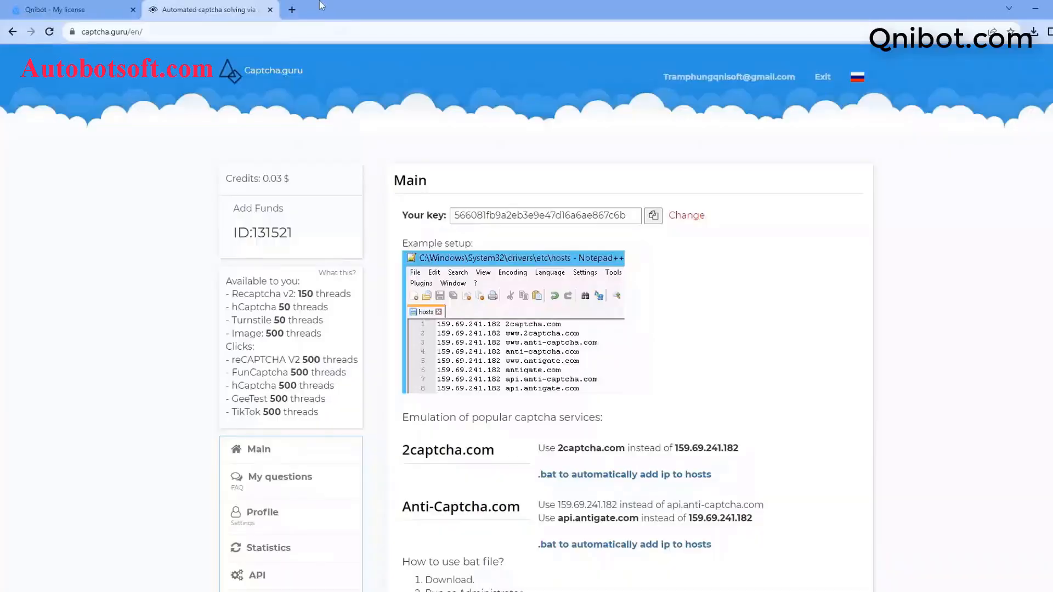
drag(305, 24, 303, 25)
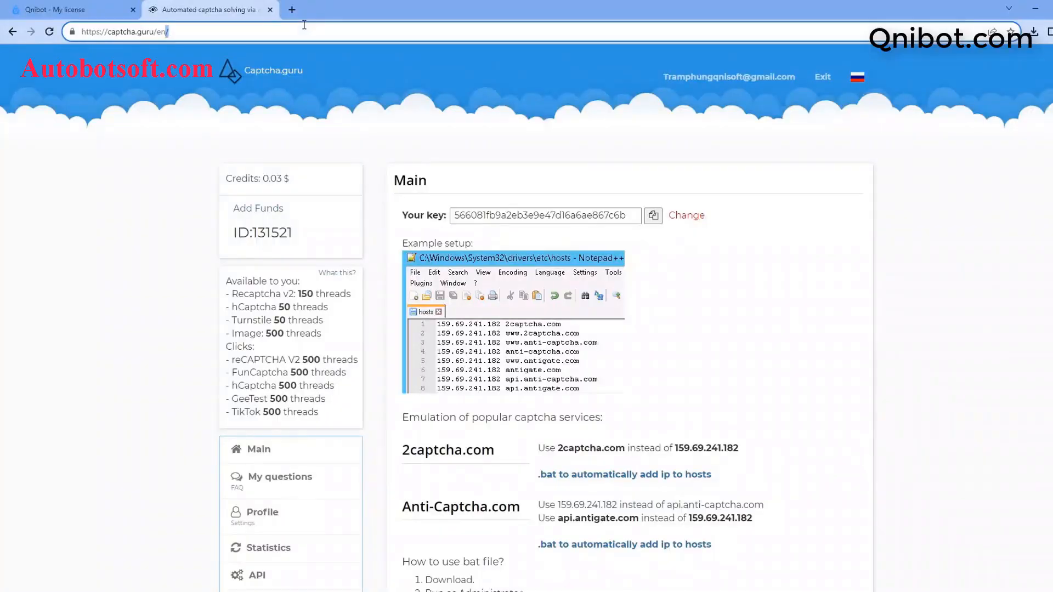
Copy the API key shown under Your key on Captcha.guru and minimize the browser
drag(107, 31, 155, 31)
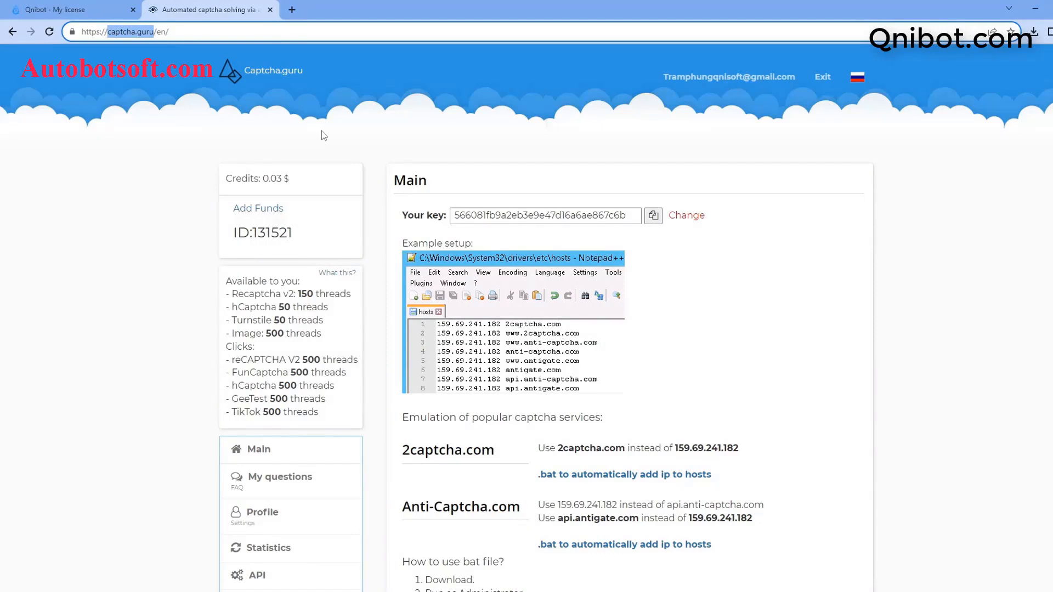
click(657, 219)
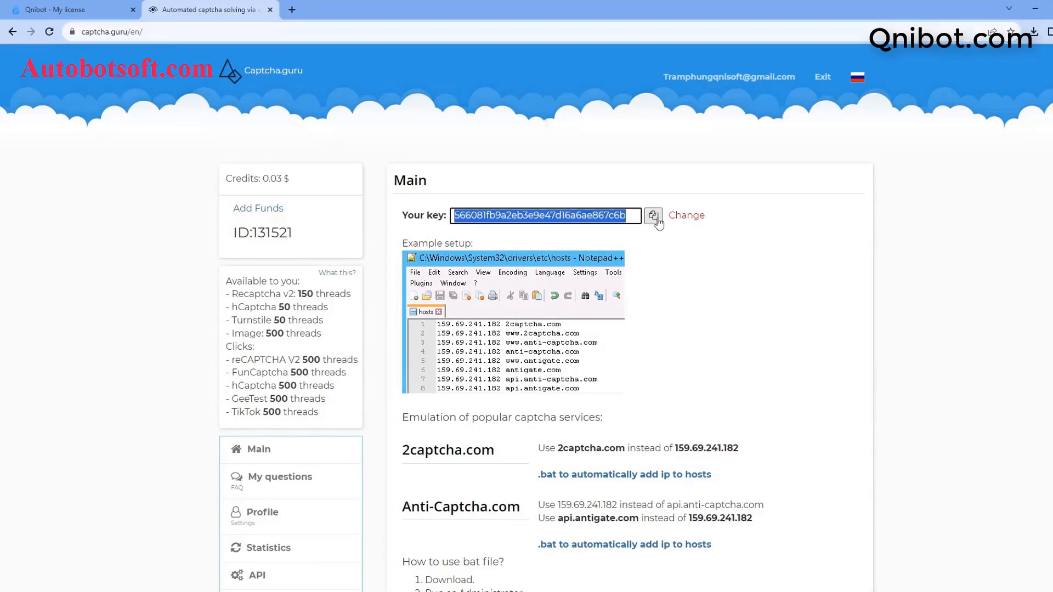
click(1035, 8)
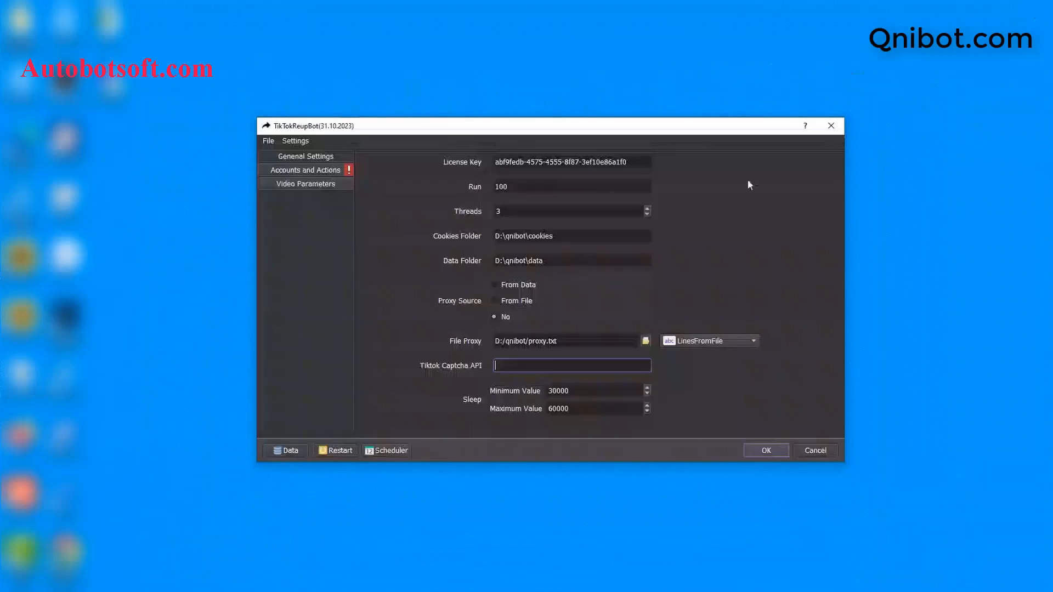
Paste the Captcha.guru key into Tiktok Captcha API and confirm sleep stays 30000 to 60000
right_click(523, 365)
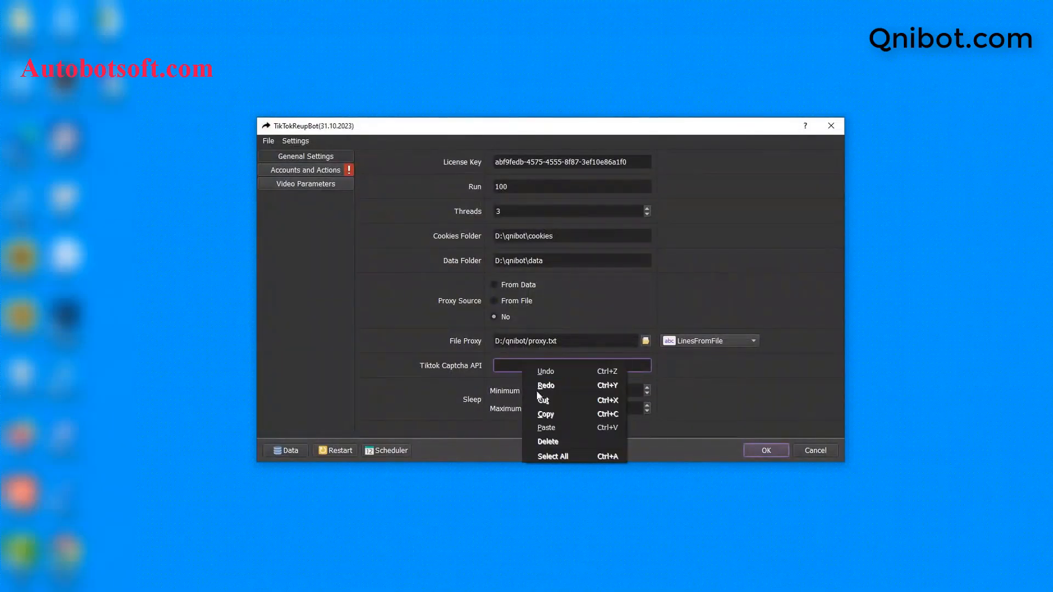
click(547, 428)
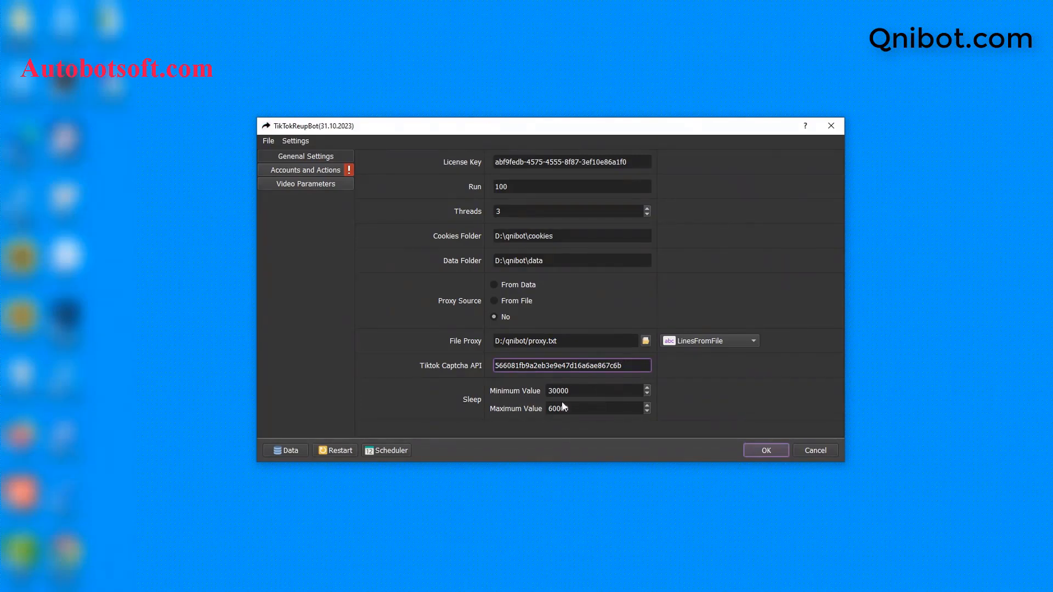
click(576, 392)
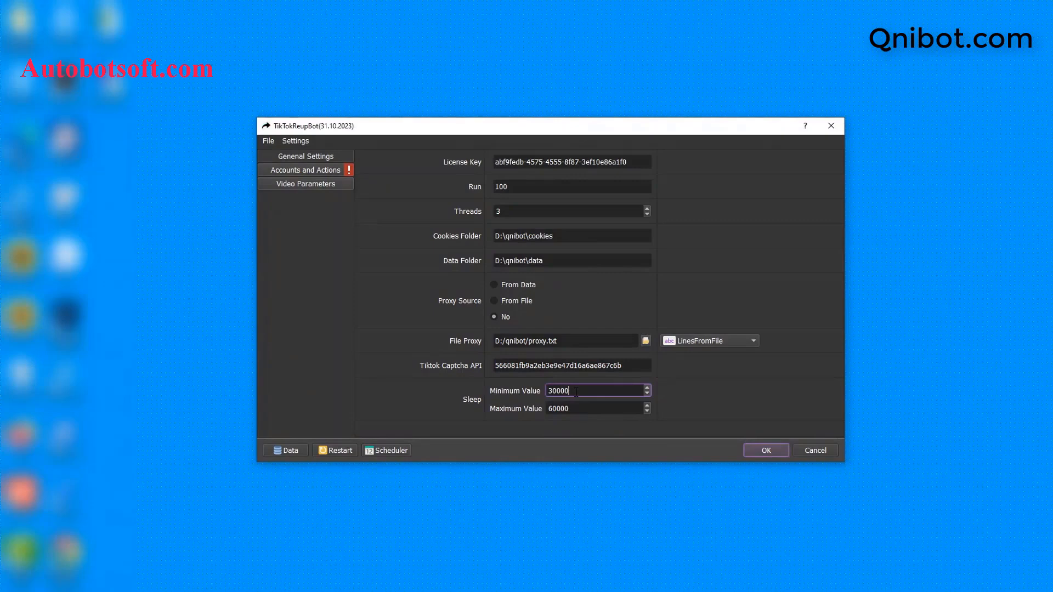
drag(576, 392, 558, 393)
drag(575, 409, 557, 410)
click(576, 392)
key(Tab)
Open the account Database Manager filtered to accounts not in any group
click(322, 170)
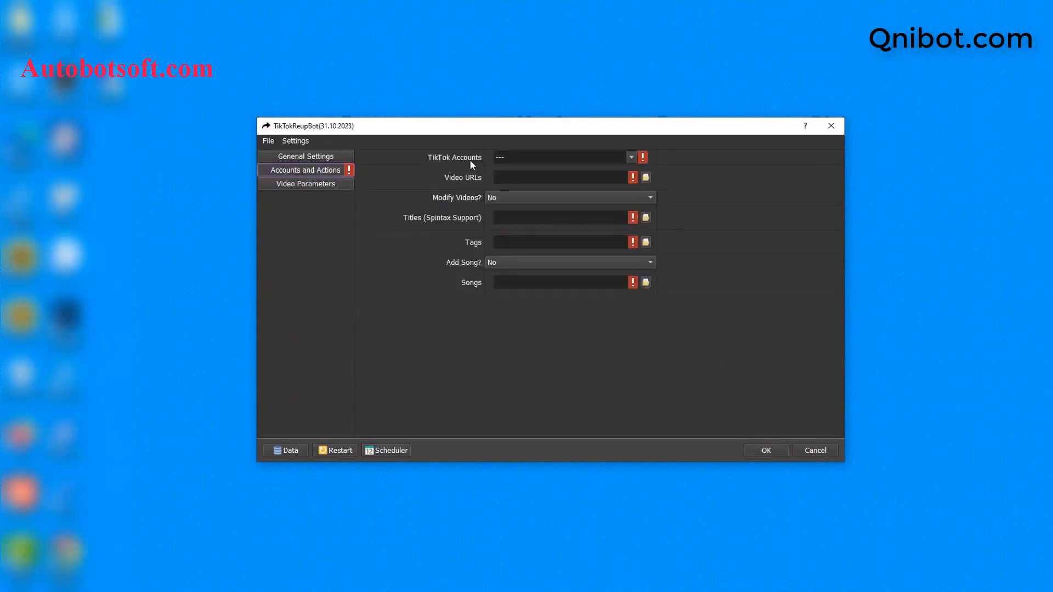
click(287, 451)
click(305, 306)
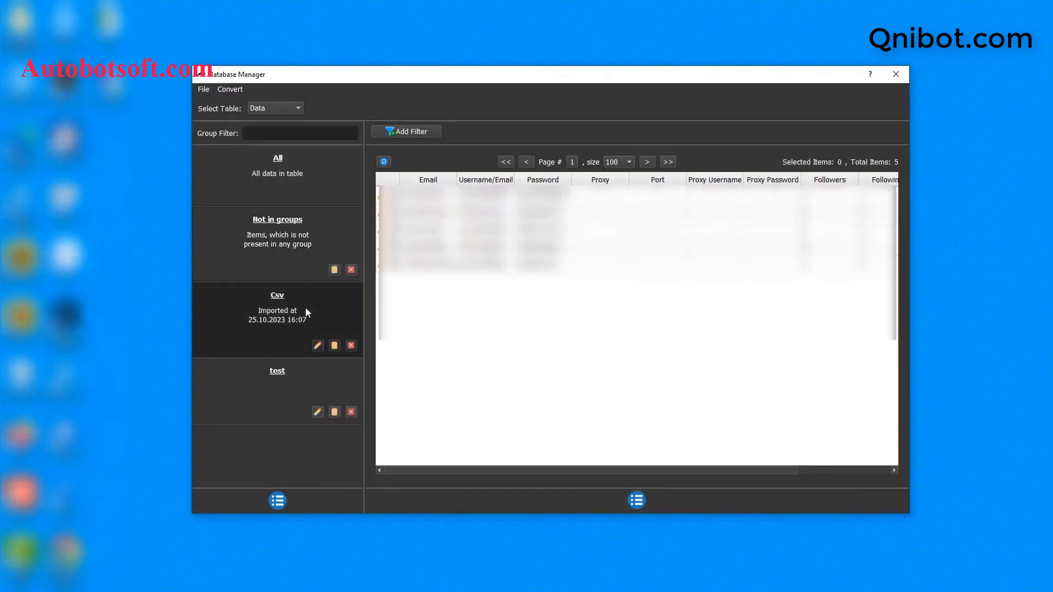
click(285, 236)
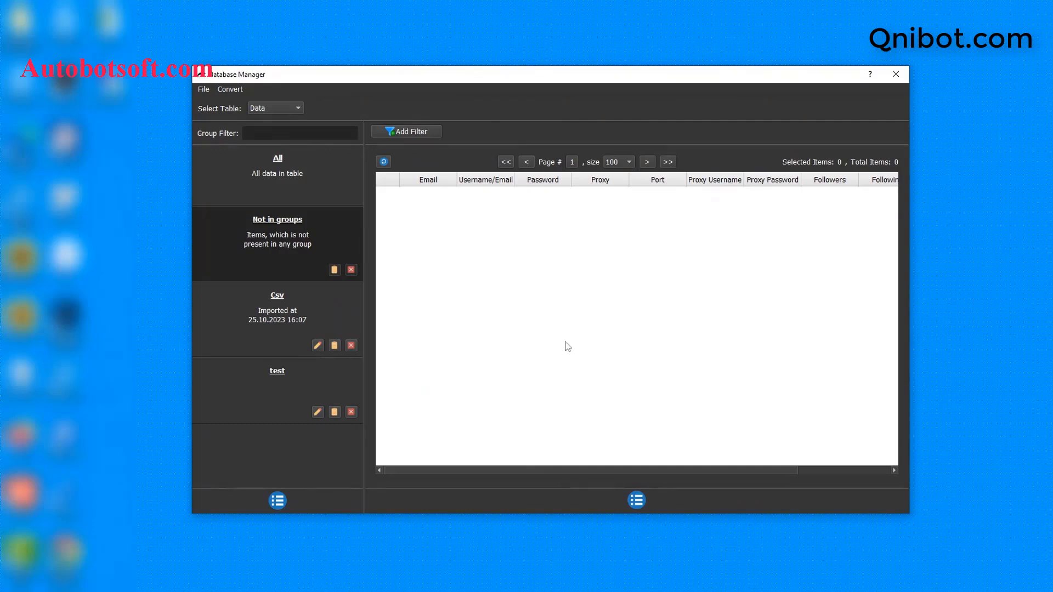
Add a new account group named 'Tutorial' and select it
click(279, 501)
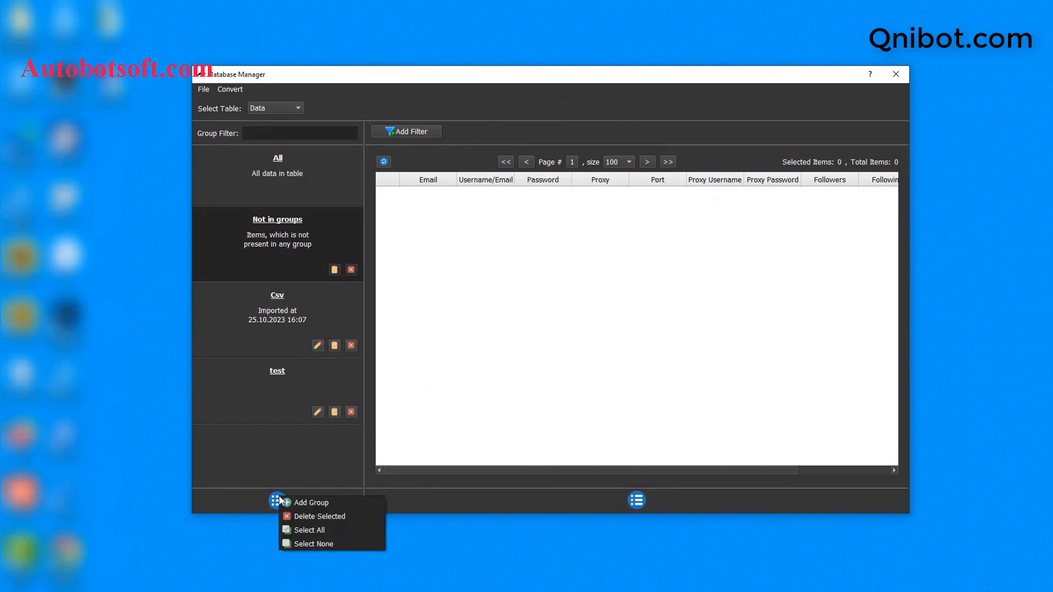
click(301, 501)
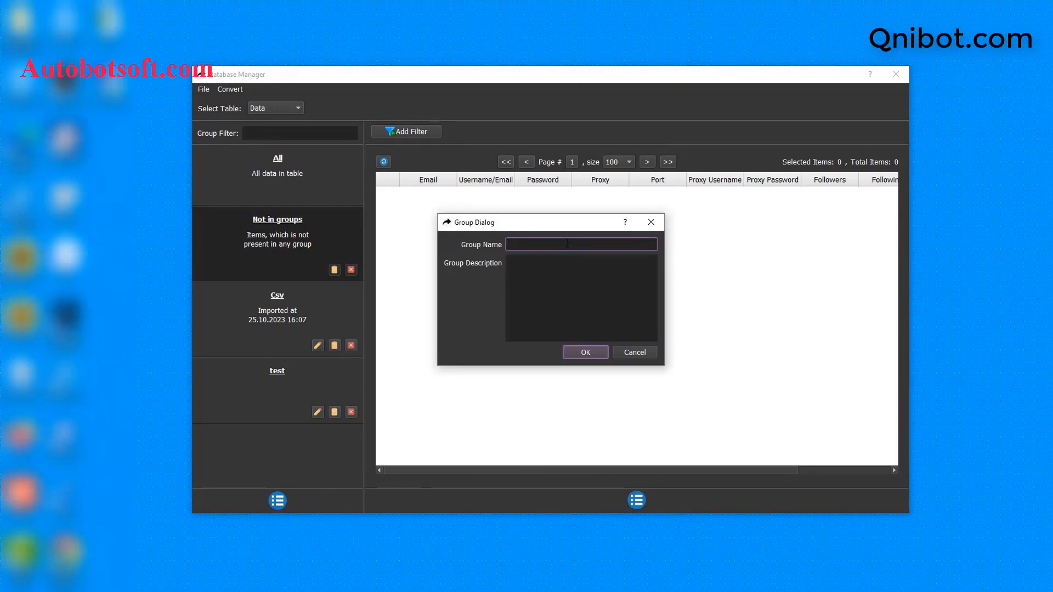
text(Tutorial)
click(586, 352)
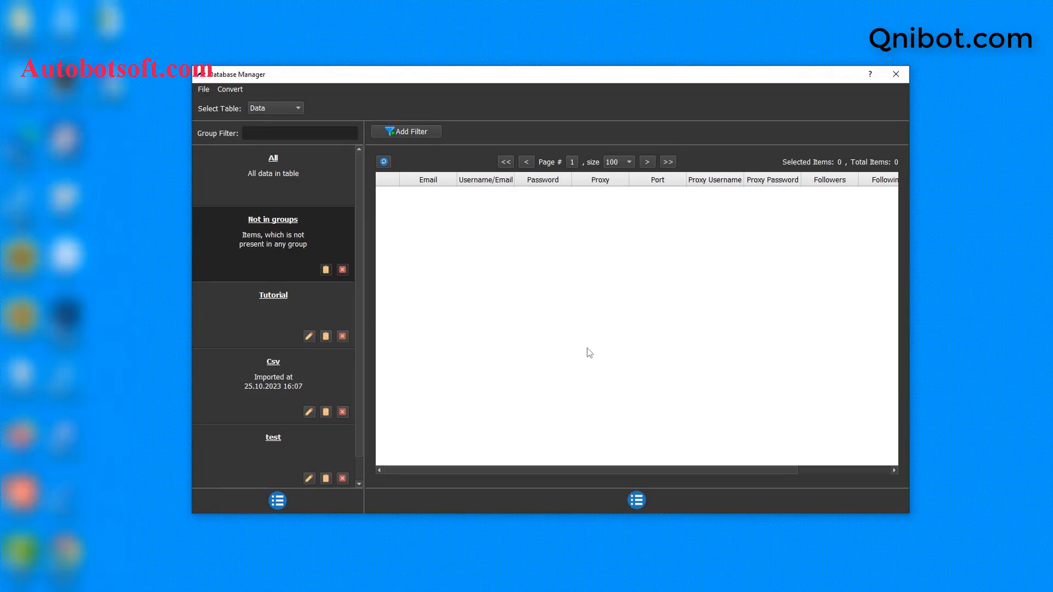
click(291, 296)
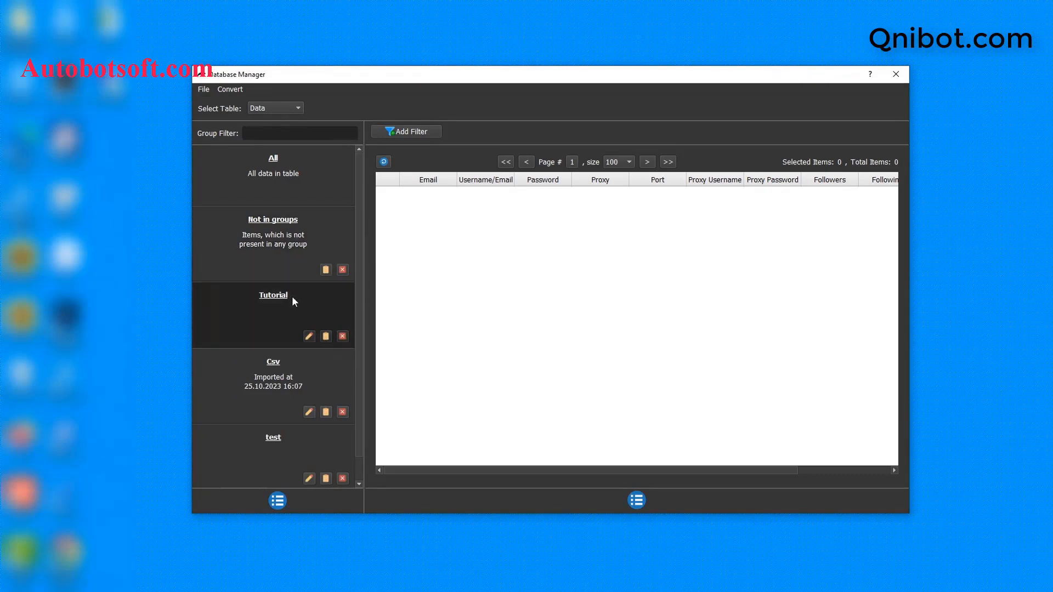
click(638, 500)
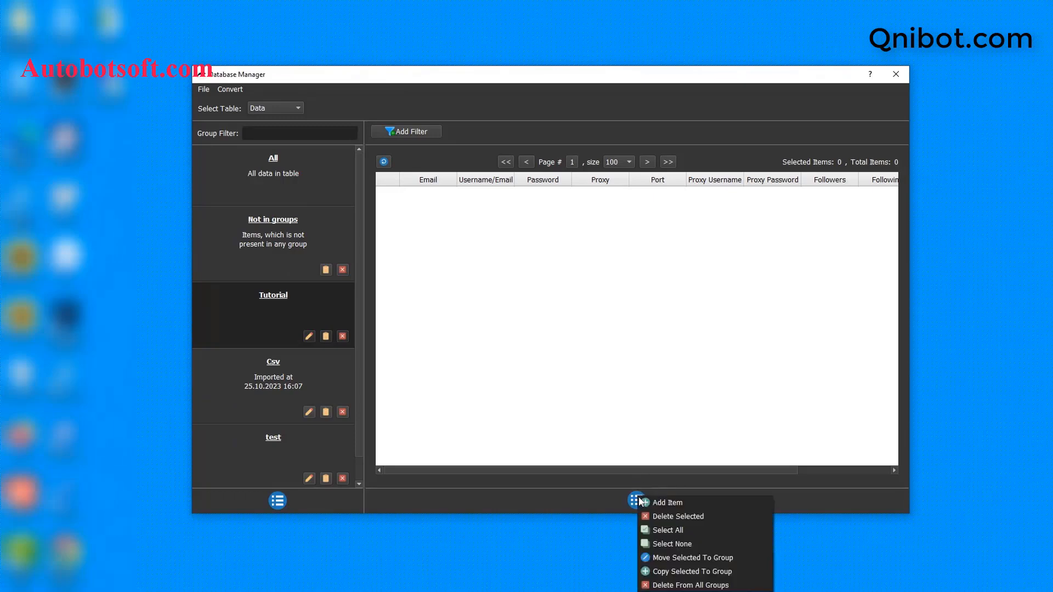
Start a new account in Tutorial with its email, the same email as username, and password
click(667, 503)
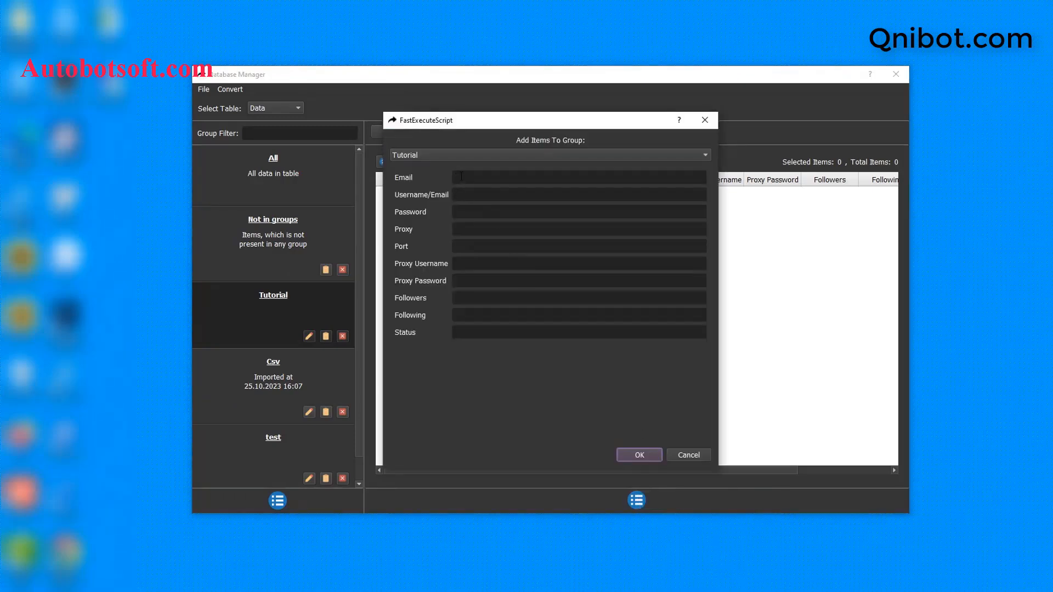
click(462, 176)
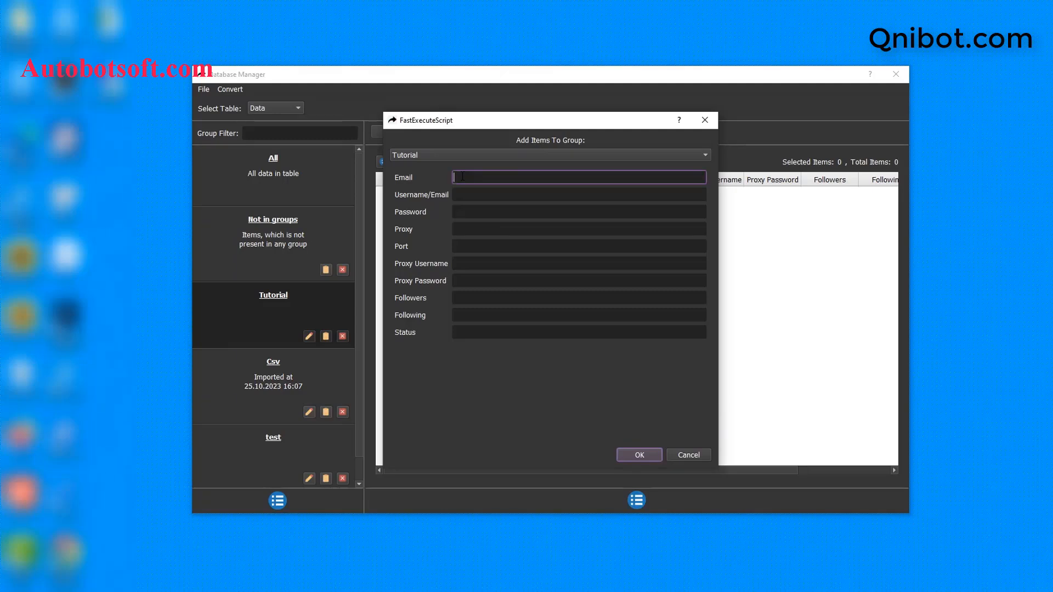
click(466, 194)
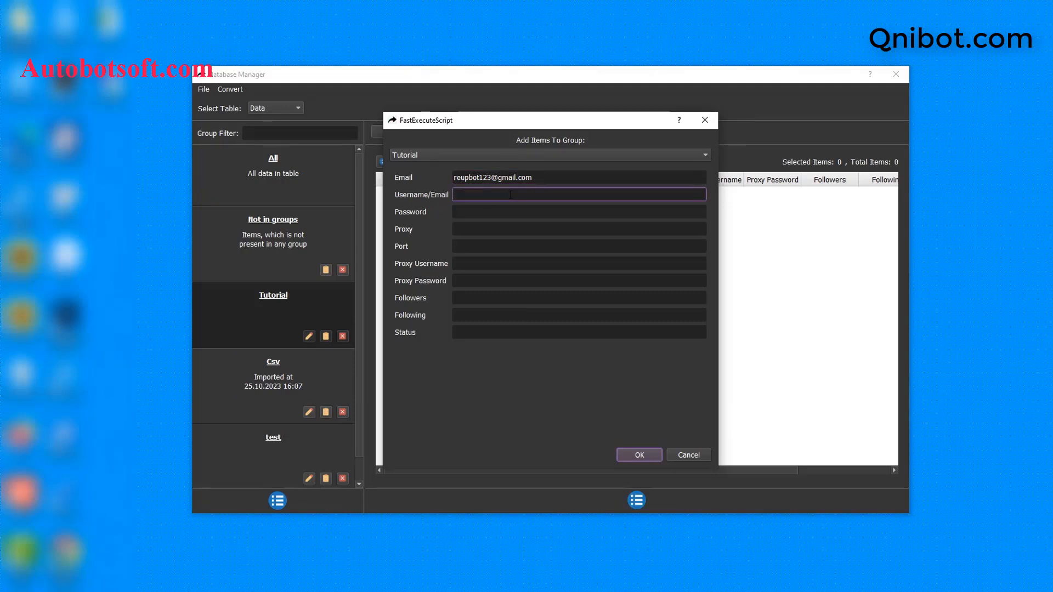
key(ctrl+v)
click(505, 211)
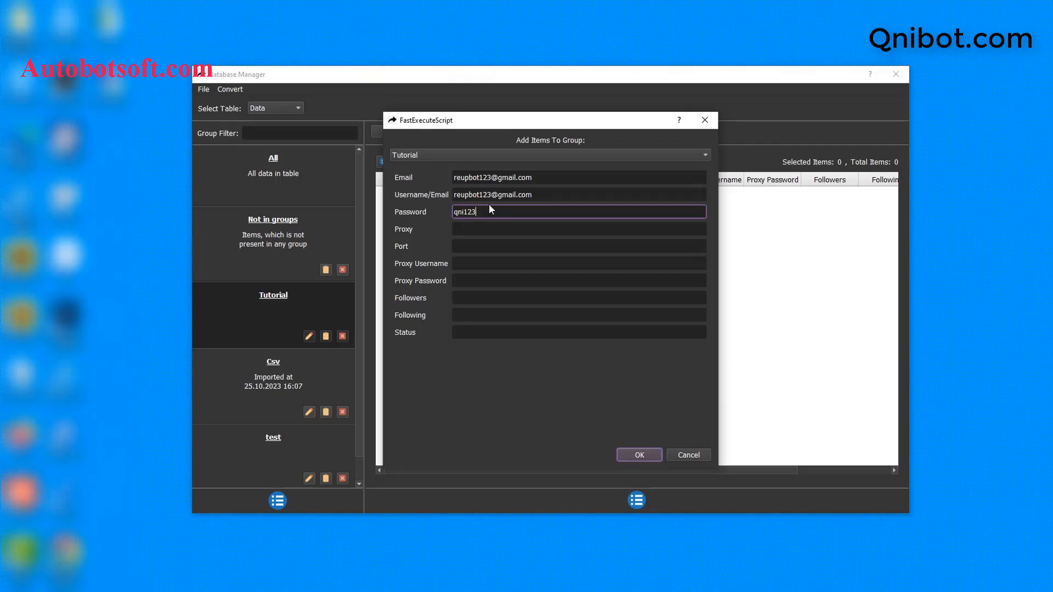
text(qni123@)
Fill in the account's proxy address, port, proxy username and proxy password, then save it
click(547, 229)
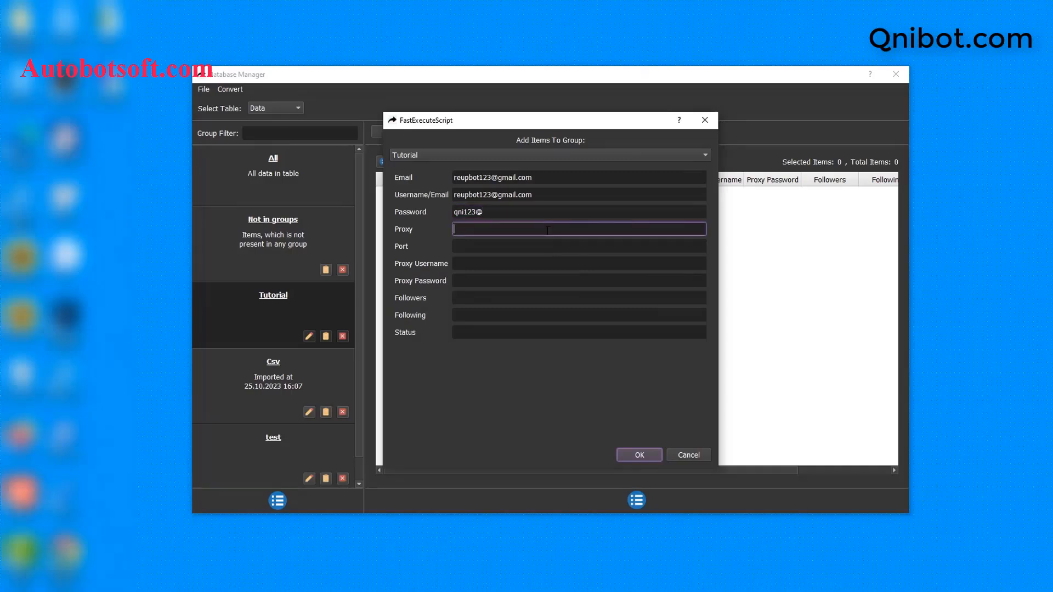
key(ctrl+v)
click(491, 243)
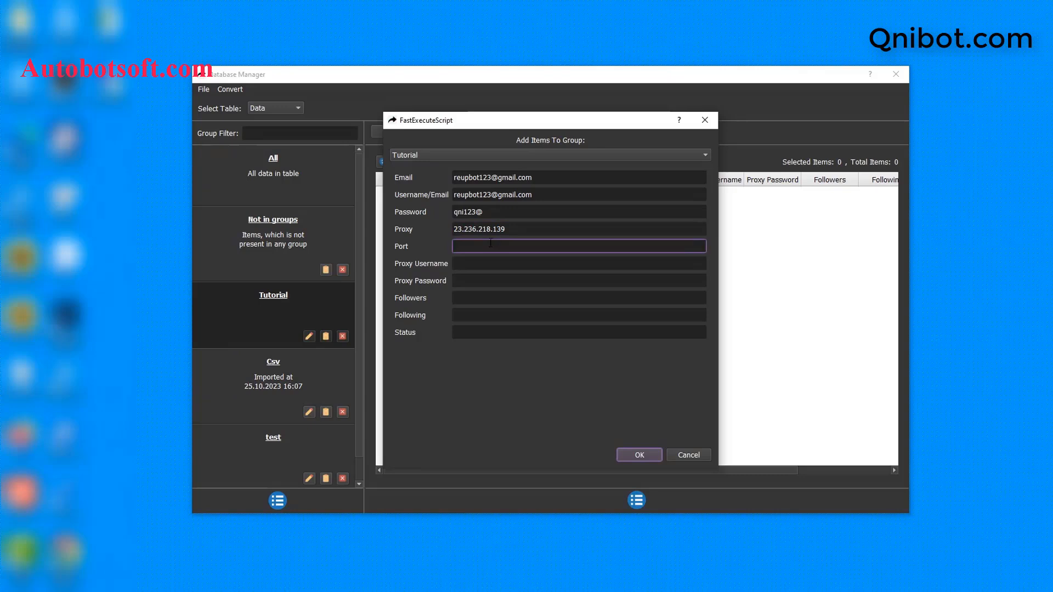
text(99793)
click(477, 262)
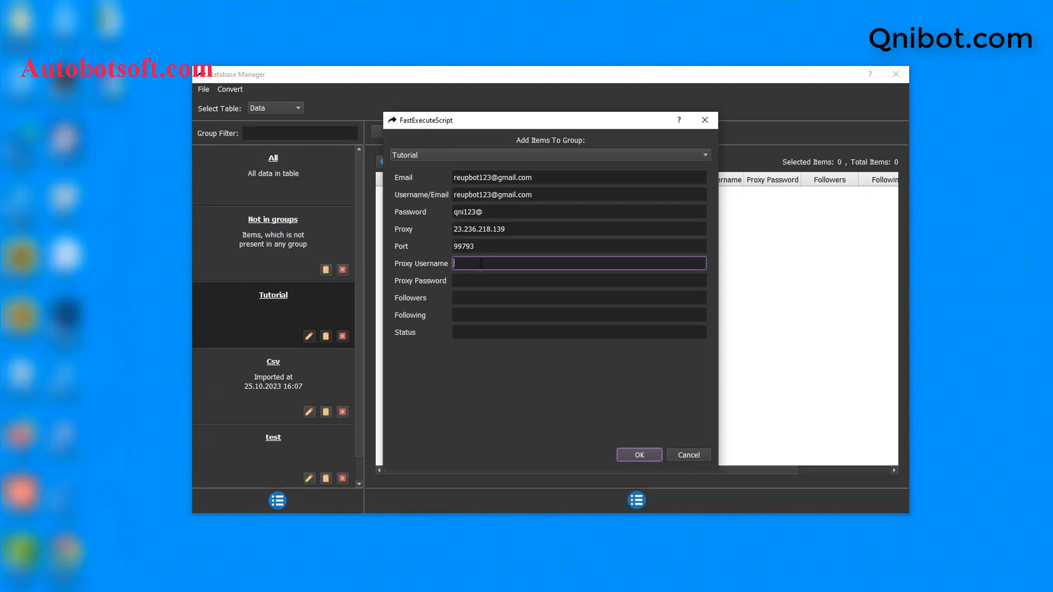
text(proxyqni)
click(479, 281)
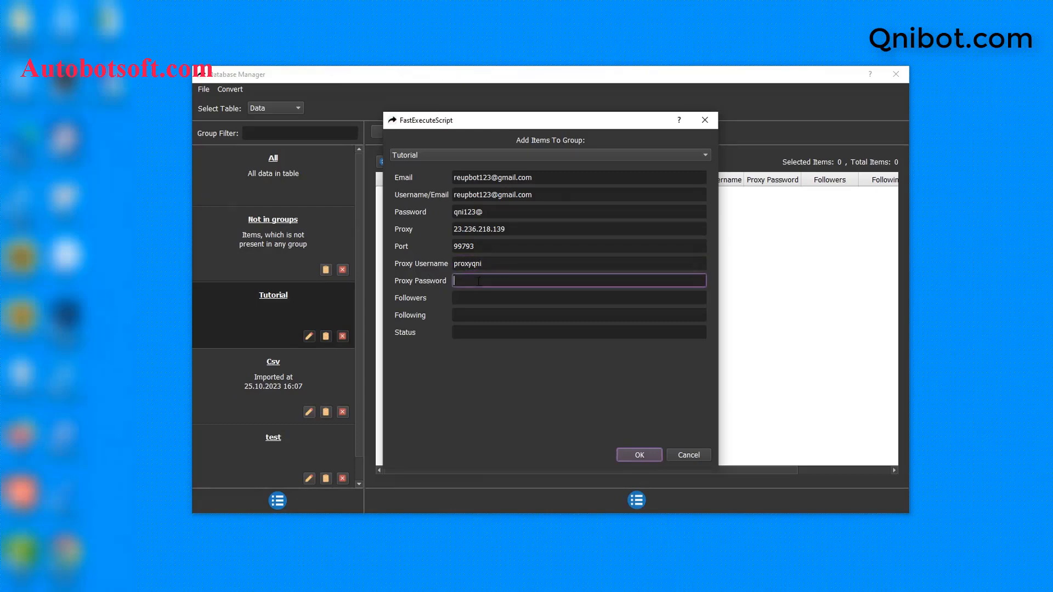
text(123@)
click(640, 455)
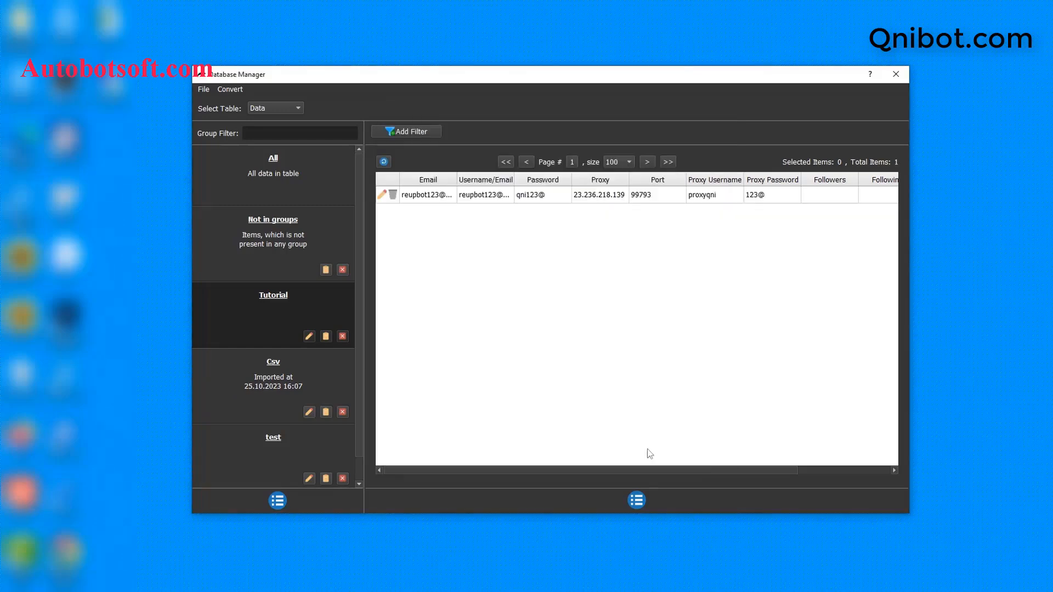
Dismiss a second, empty add-account form and return to the qnibot folder window
click(637, 501)
click(656, 513)
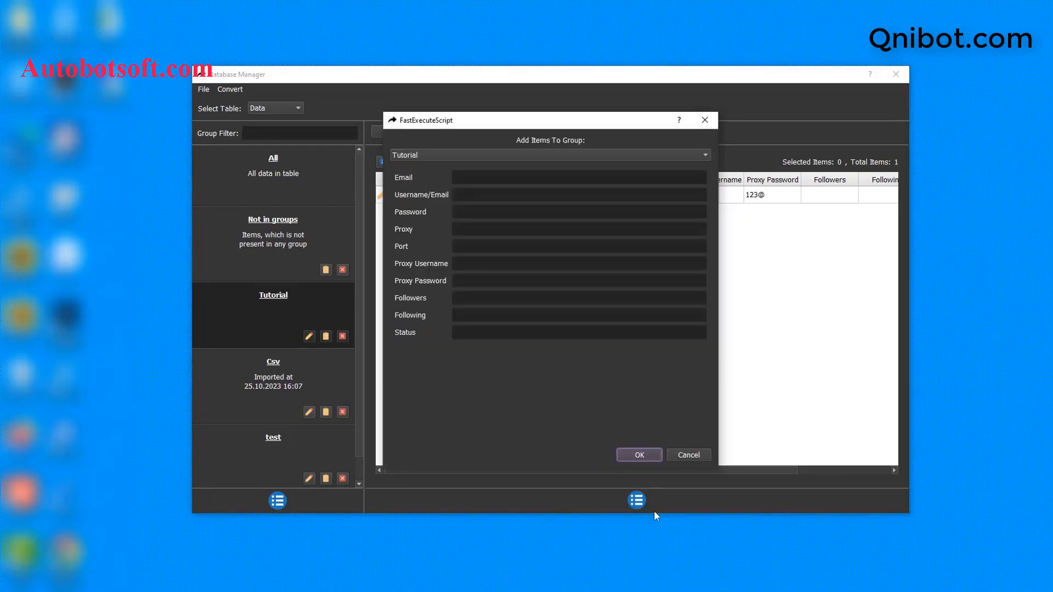
click(708, 122)
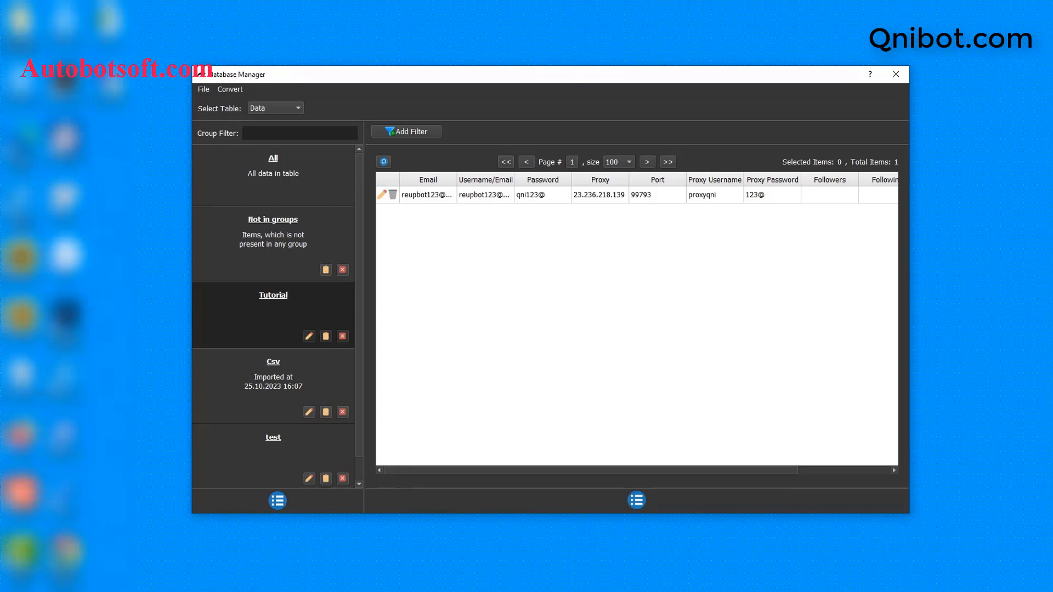
key(alt+Tab)
Create a new text document in D:\qnibot named tiktok-accounts.txt
right_click(315, 342)
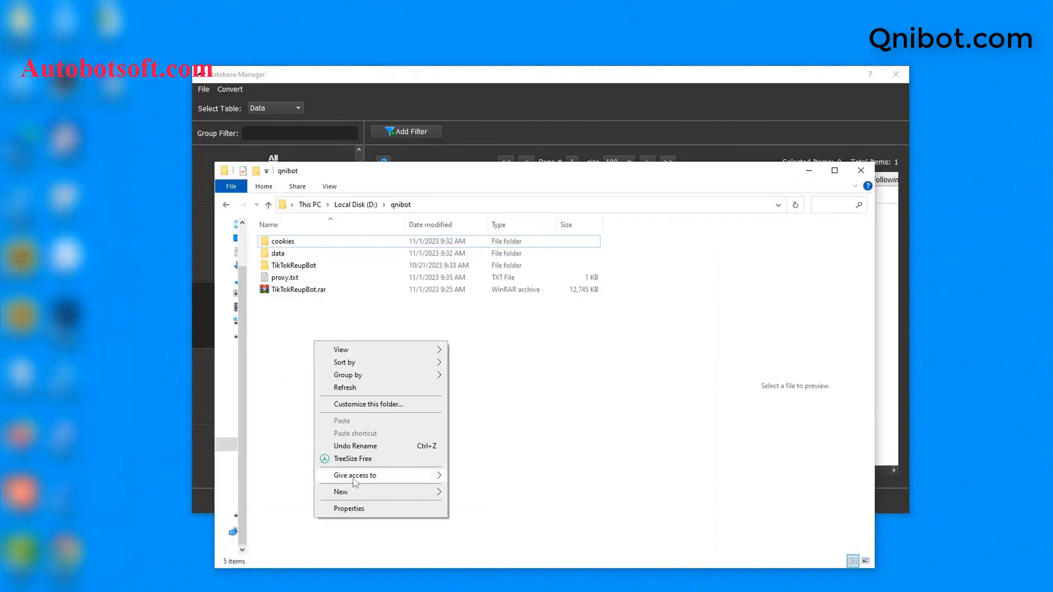
mouse_move(351, 492)
click(466, 467)
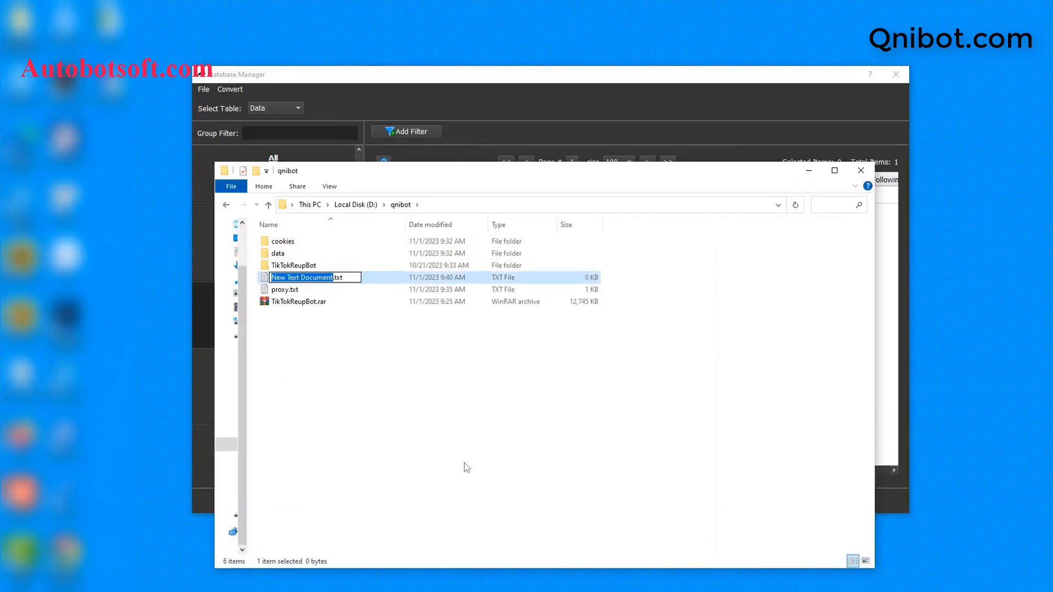
text(tiktoka)
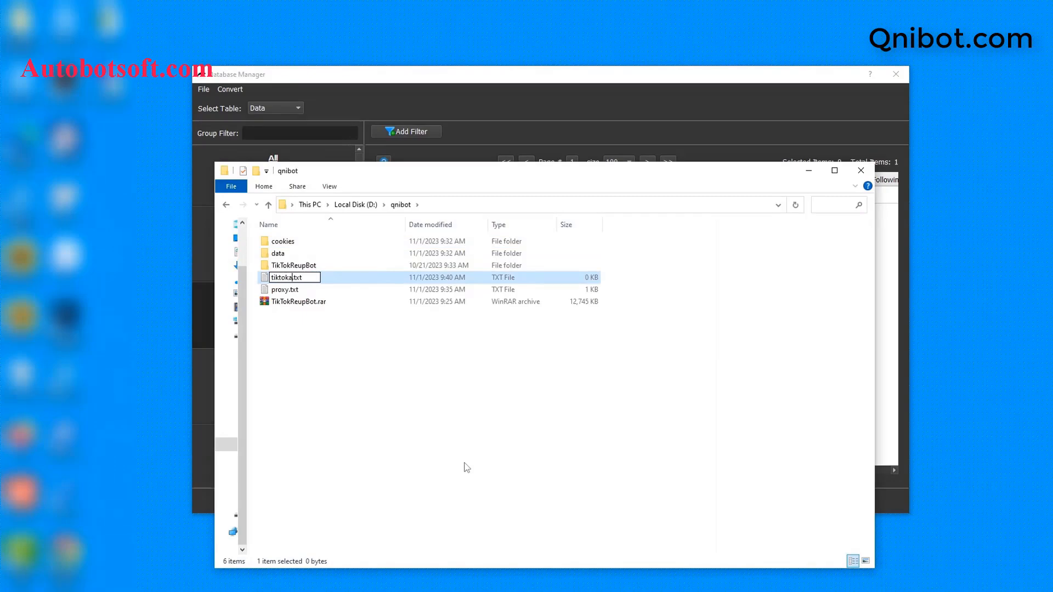
key(BackSpace)
text(-accounts)
key(Return)
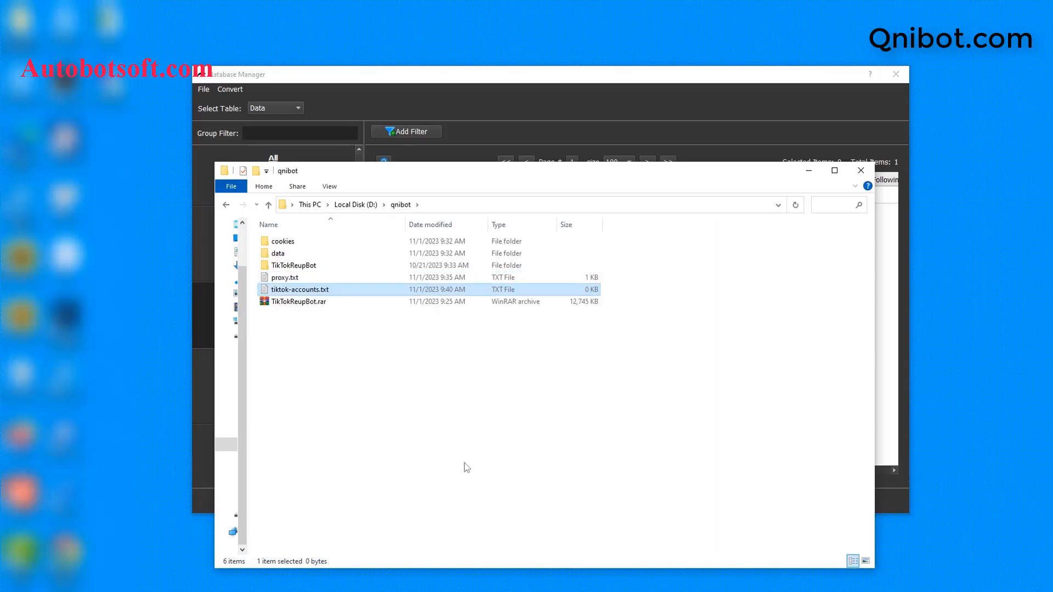
Open tiktok-accounts.txt in Notepad and centre the Notepad window on screen
double_click(388, 292)
click(548, 196)
click(597, 314)
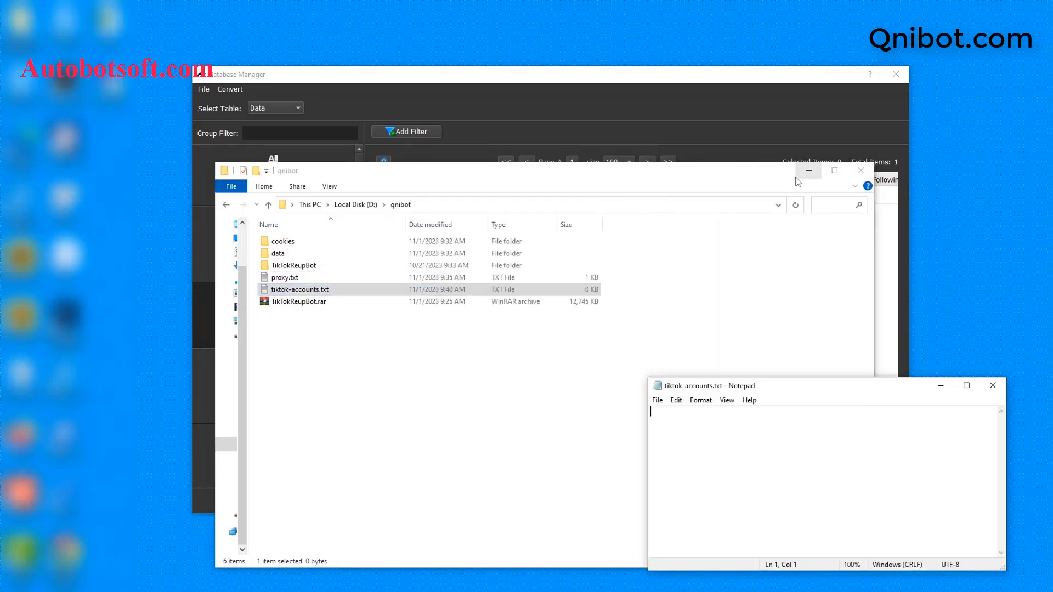
click(809, 171)
drag(802, 390, 616, 303)
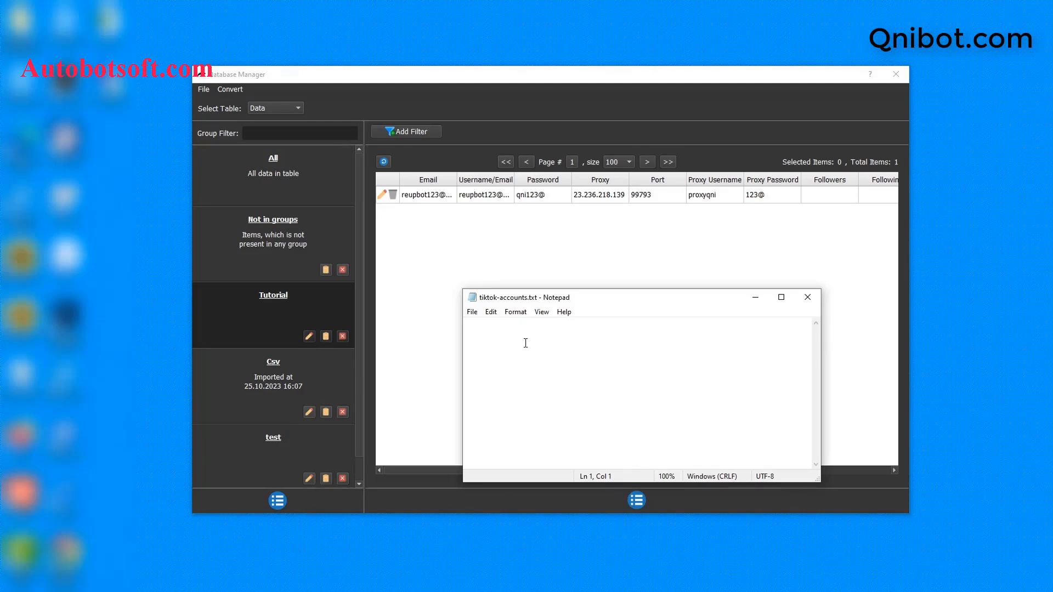
Write the first account line: email, the email again as username, and password, comma-separated
key(ctrl+v)
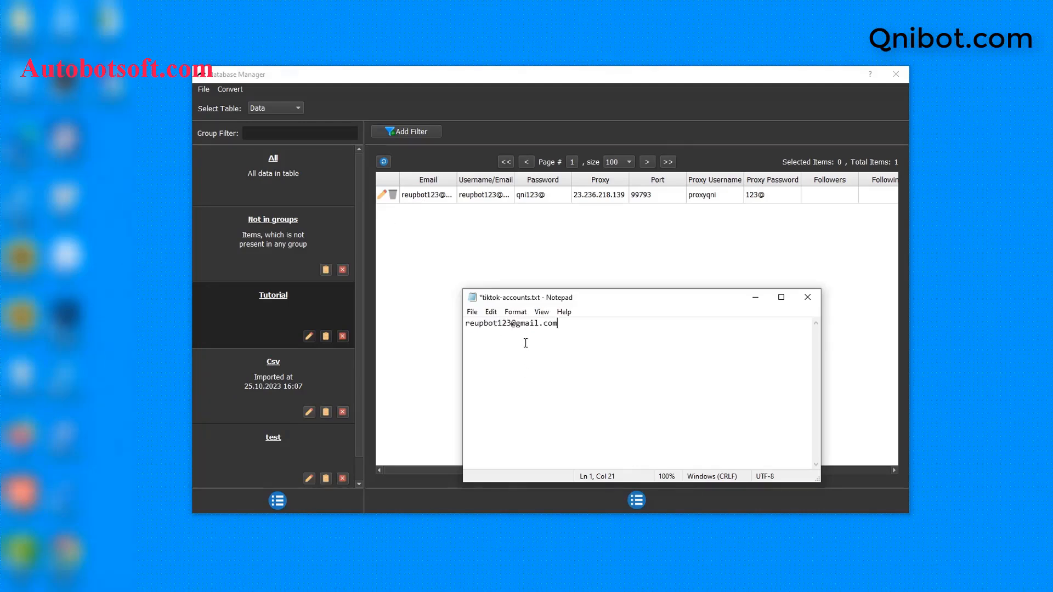
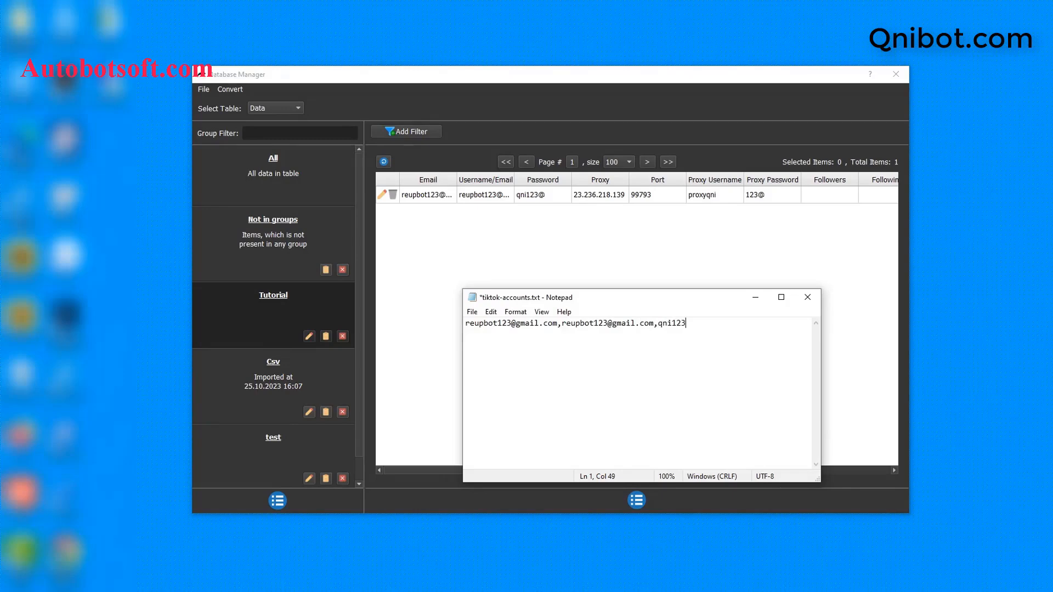
text(@)
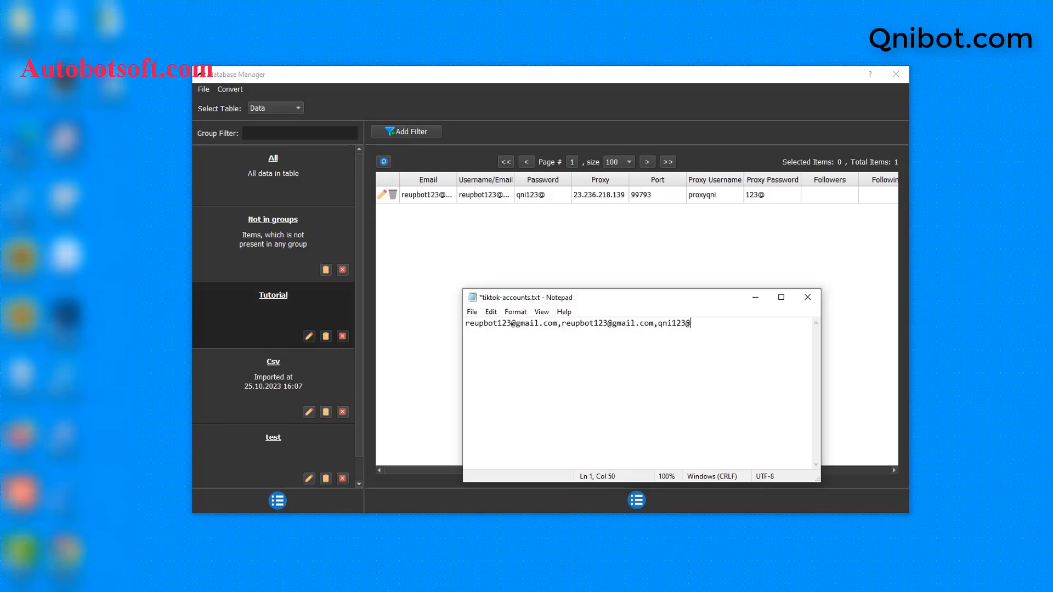
key(Return)
key(Return)
key(Return)
key(BackSpace)
key(BackSpace)
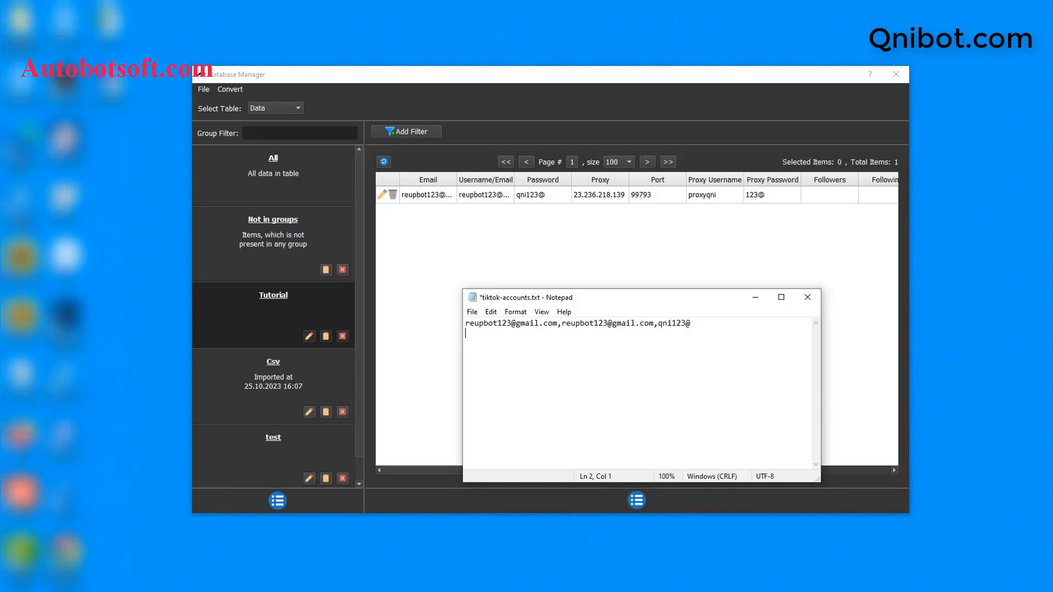
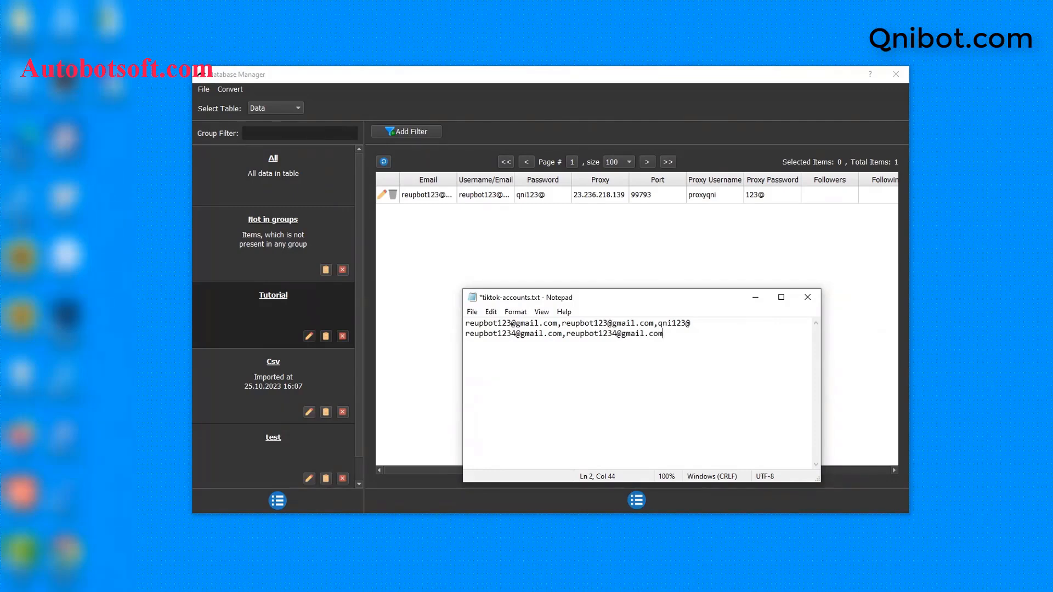
Add a second account line with email, username, password, proxy 23.236.218.139, port 99793 and proxy login
text(,qni123@,)
text(23.236.218.139)
text(,)
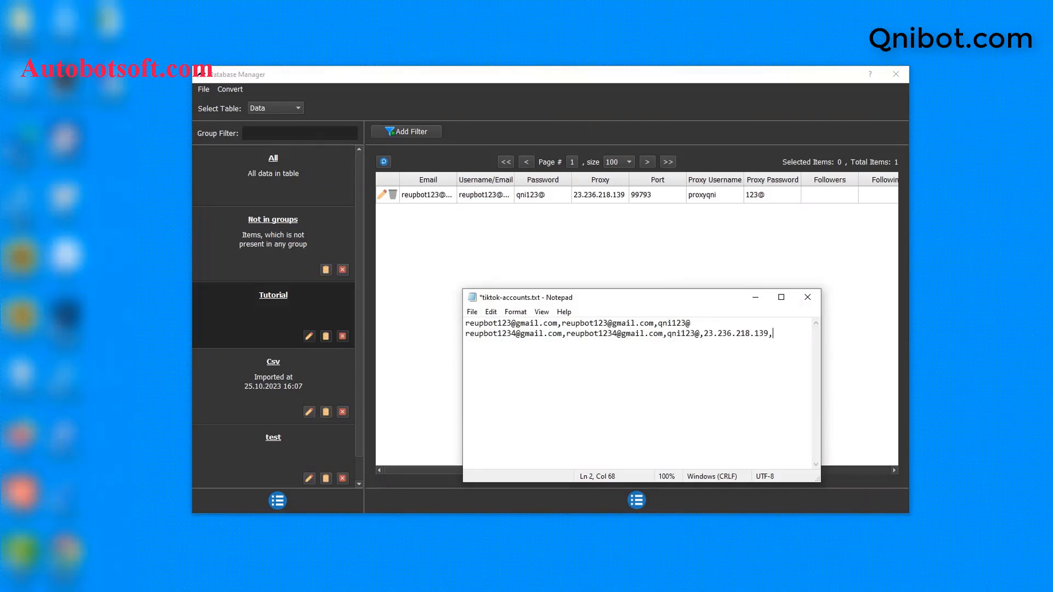
text(99793)
text(,proxyqni,123@)
drag(821, 349, 955, 347)
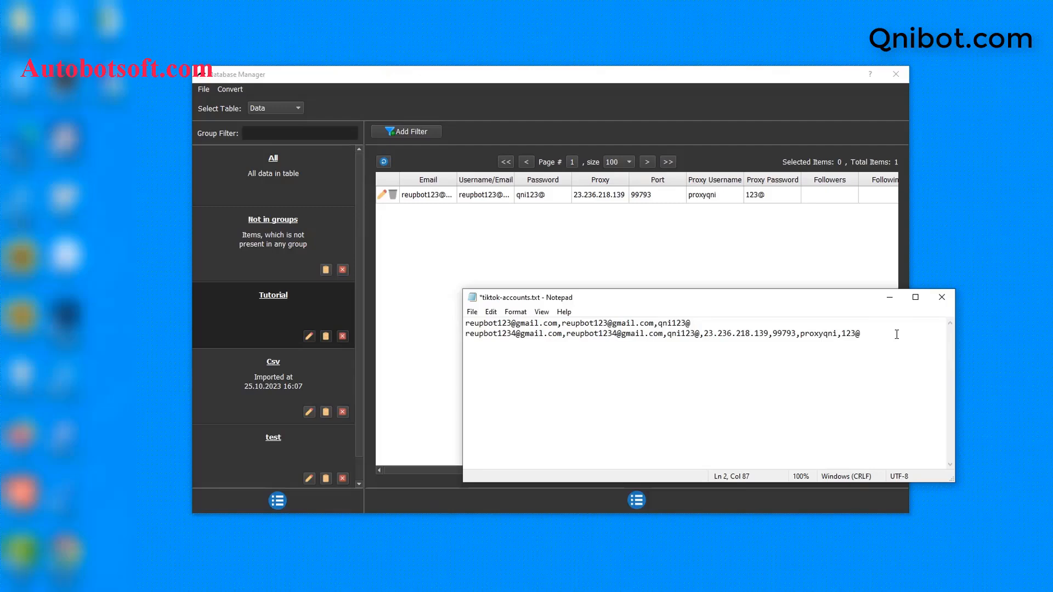
key(Return)
key(Return)
key(BackSpace)
key(BackSpace)
Save tiktok-accounts.txt, then import it into the database through Convert > Import Csv
click(471, 314)
click(490, 363)
click(228, 89)
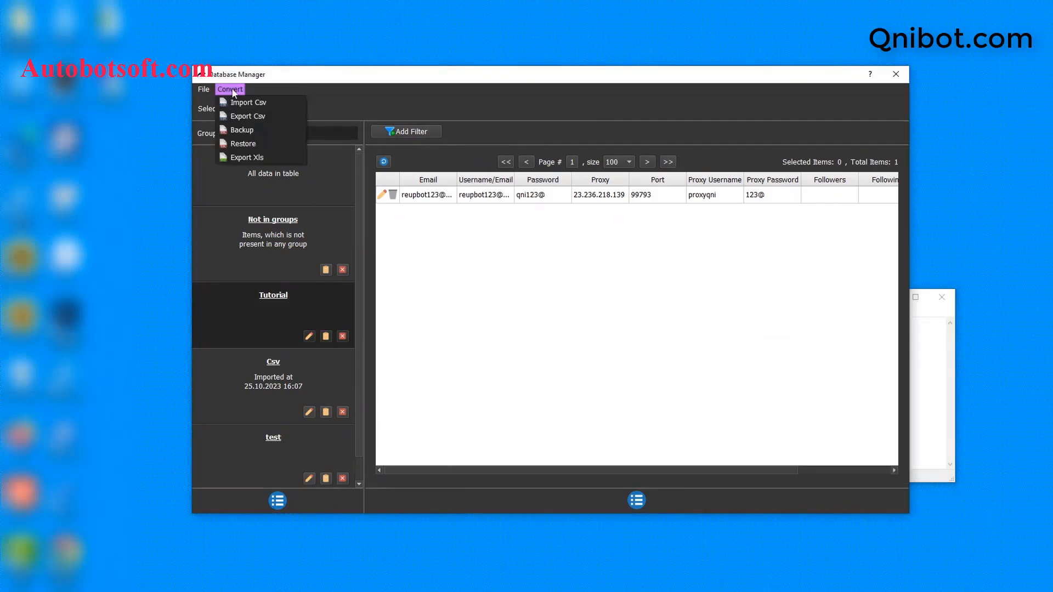
click(247, 103)
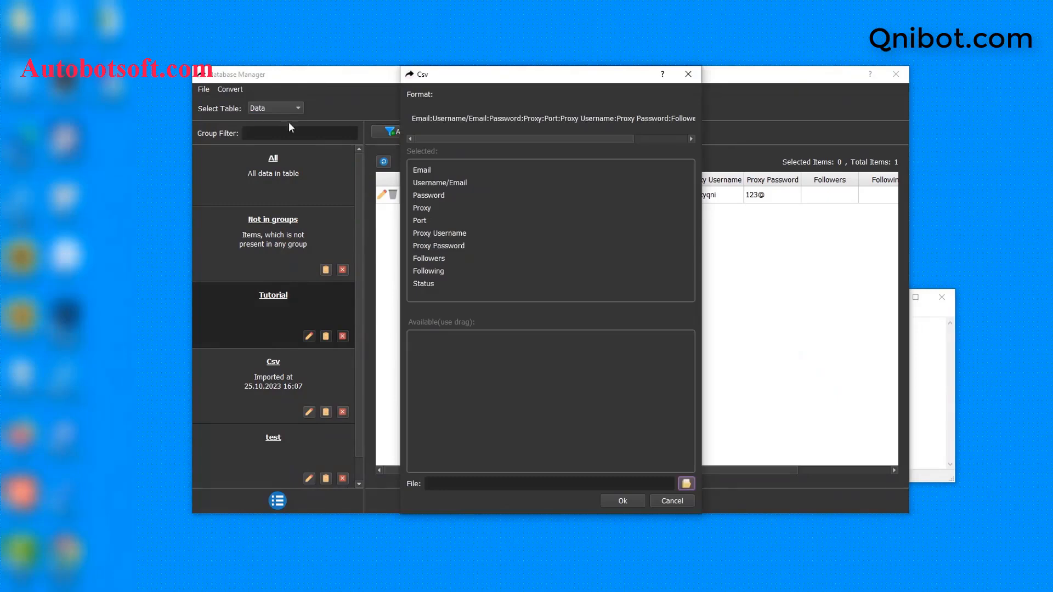
click(686, 484)
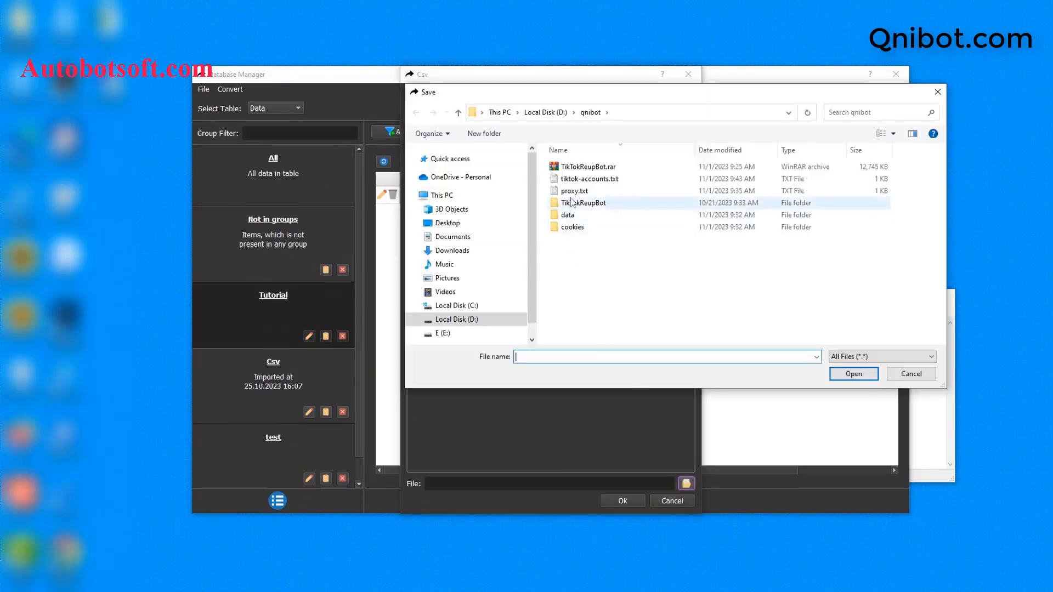
click(571, 182)
click(869, 373)
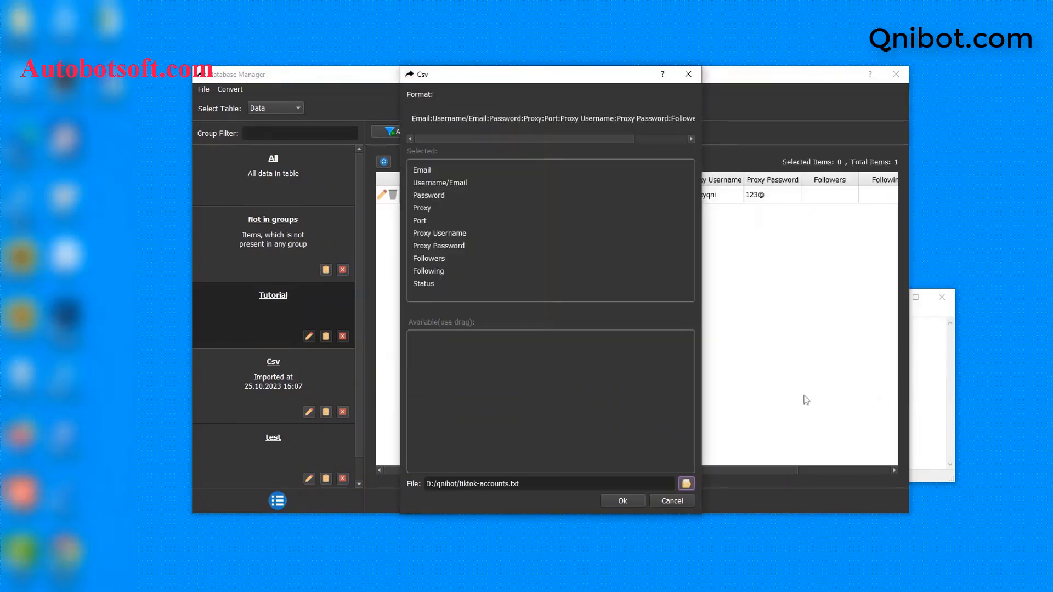
click(623, 500)
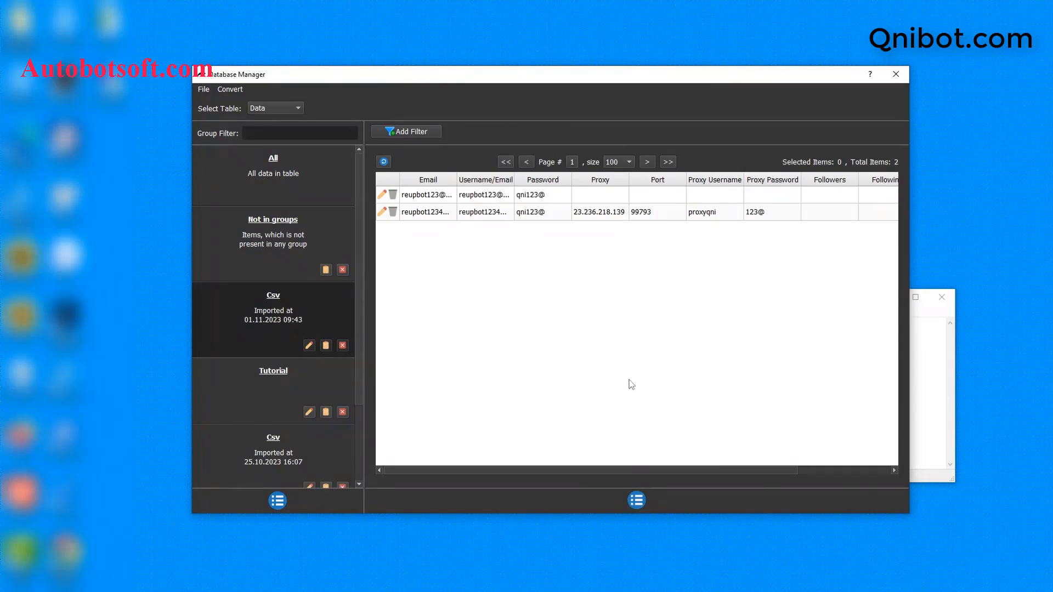
click(958, 369)
Close Notepad, rename the imported Csv group to 'Tutorial 2', and close the Database Manager
drag(764, 296, 683, 302)
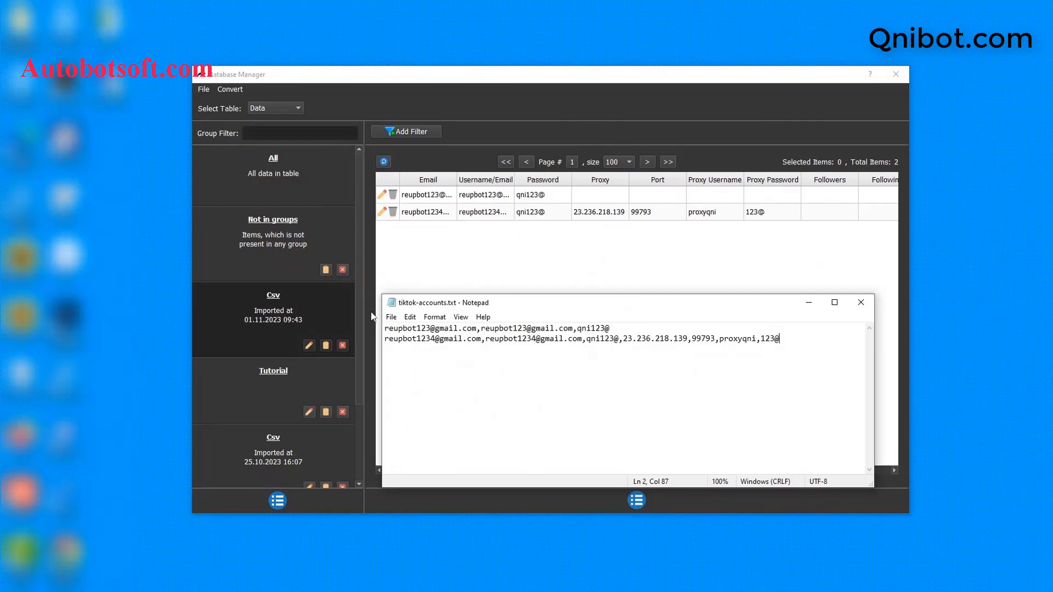
click(861, 302)
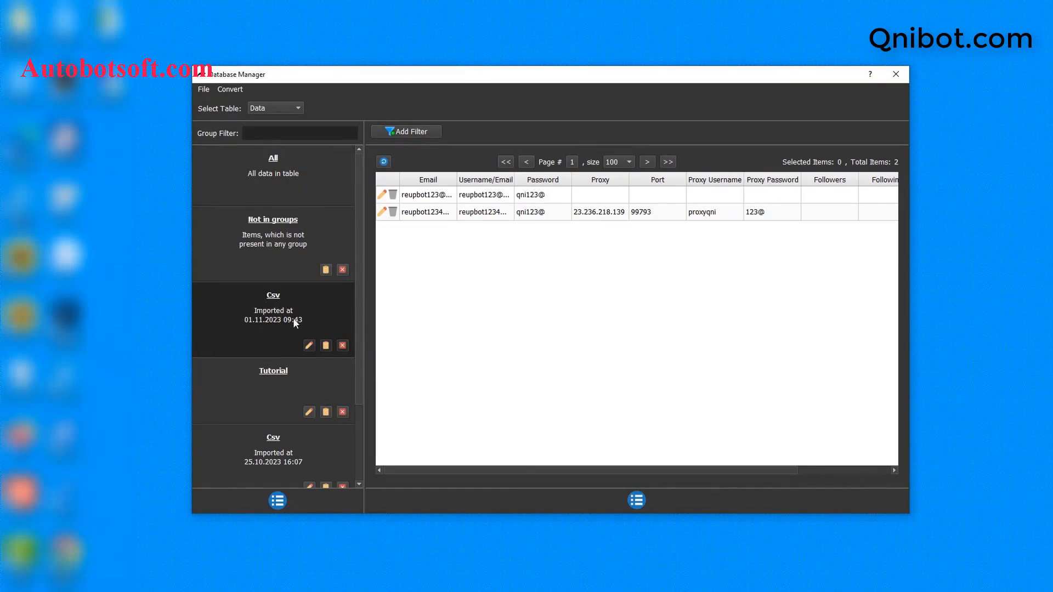
click(309, 346)
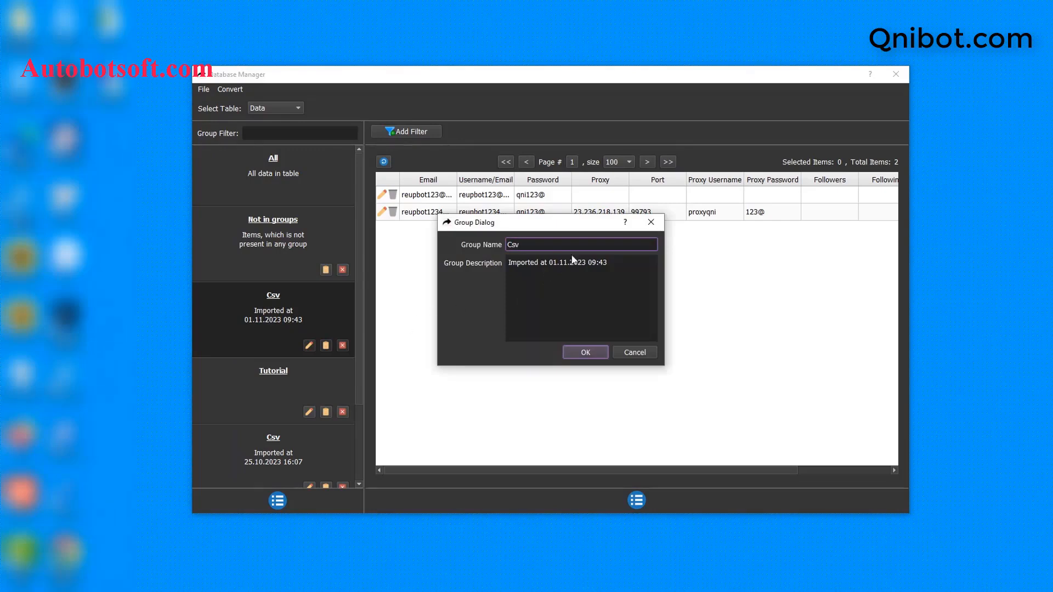
drag(575, 245, 506, 245)
key(BackSpace)
text(Tutorial 2)
click(584, 353)
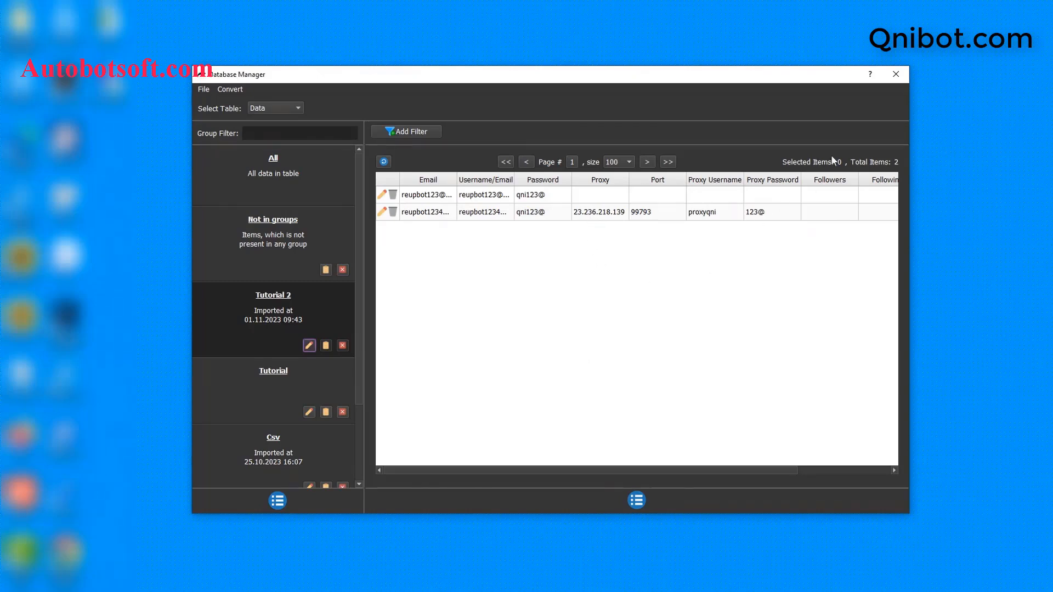
click(893, 77)
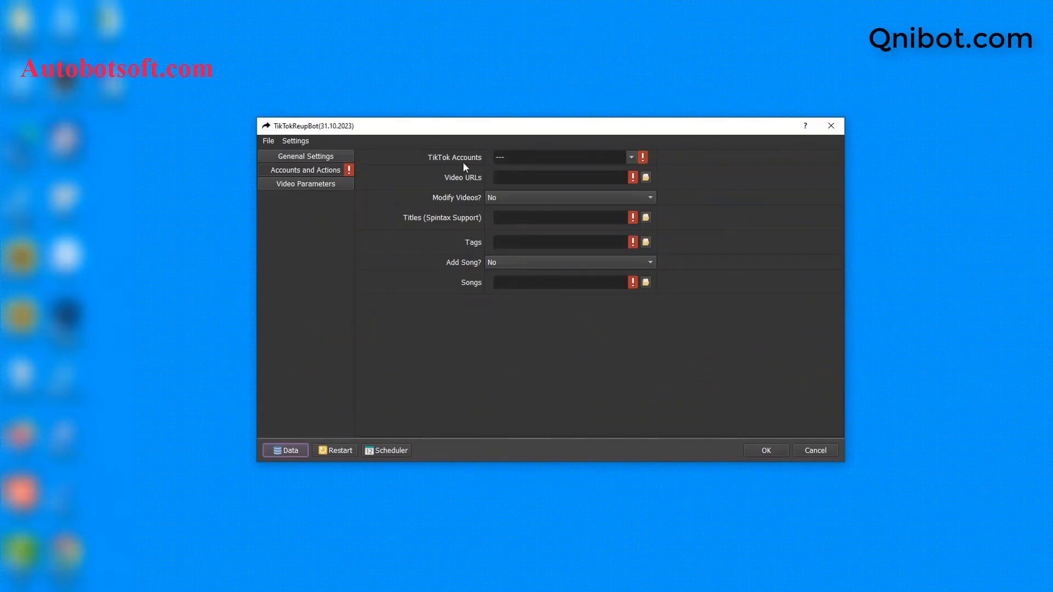
Choose the Tutorial 2 group in the TikTok Accounts dropdown
click(634, 156)
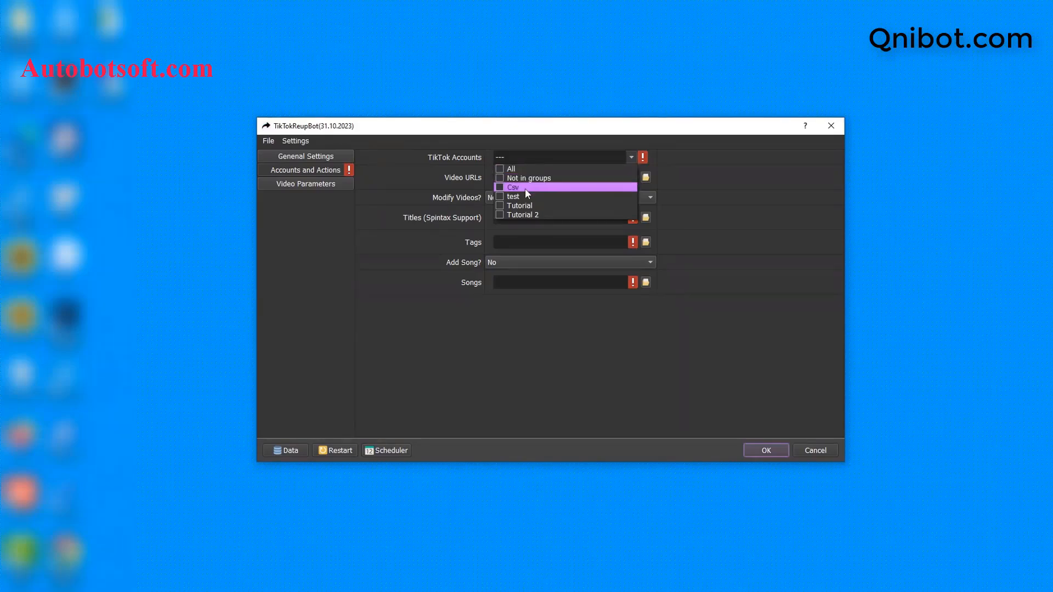
click(499, 215)
click(707, 205)
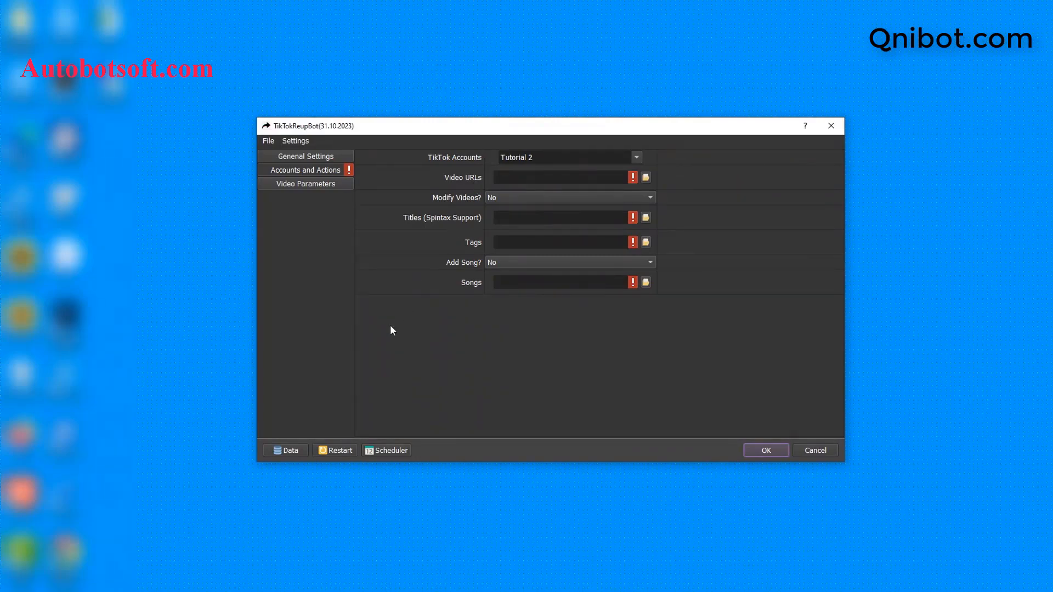
key(alt+Tab)
Create a new text document named video-urls.txt in the qnibot folder
right_click(311, 335)
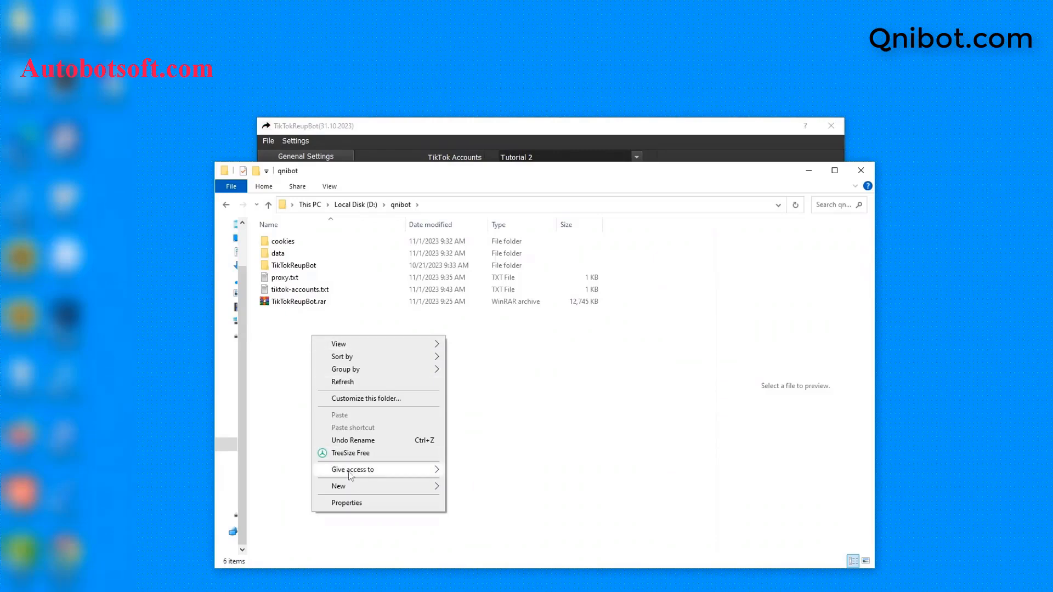
mouse_move(387, 485)
click(461, 464)
text(video-)
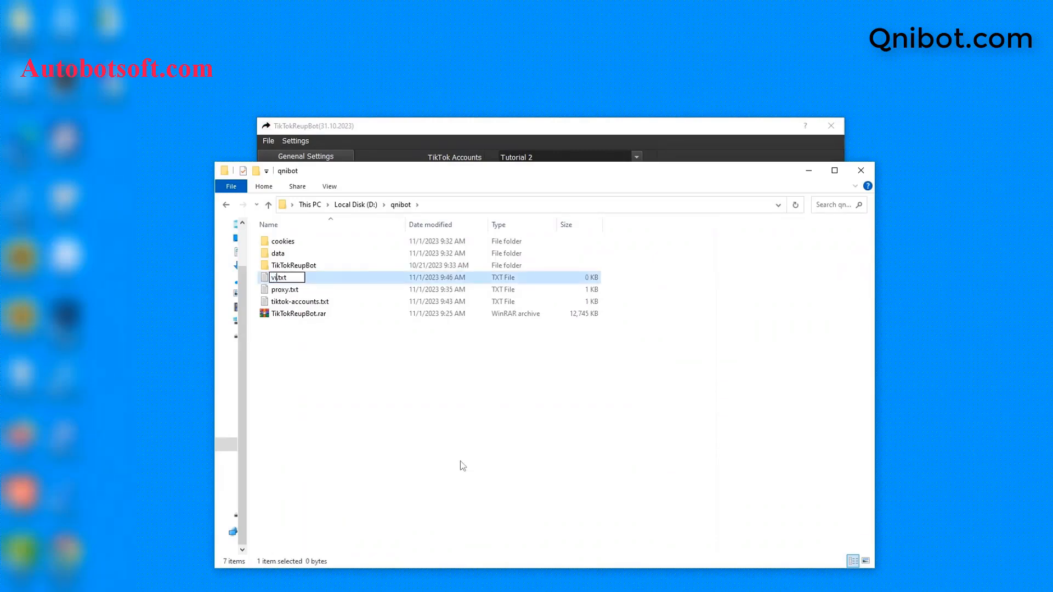
text(urls)
key(Return)
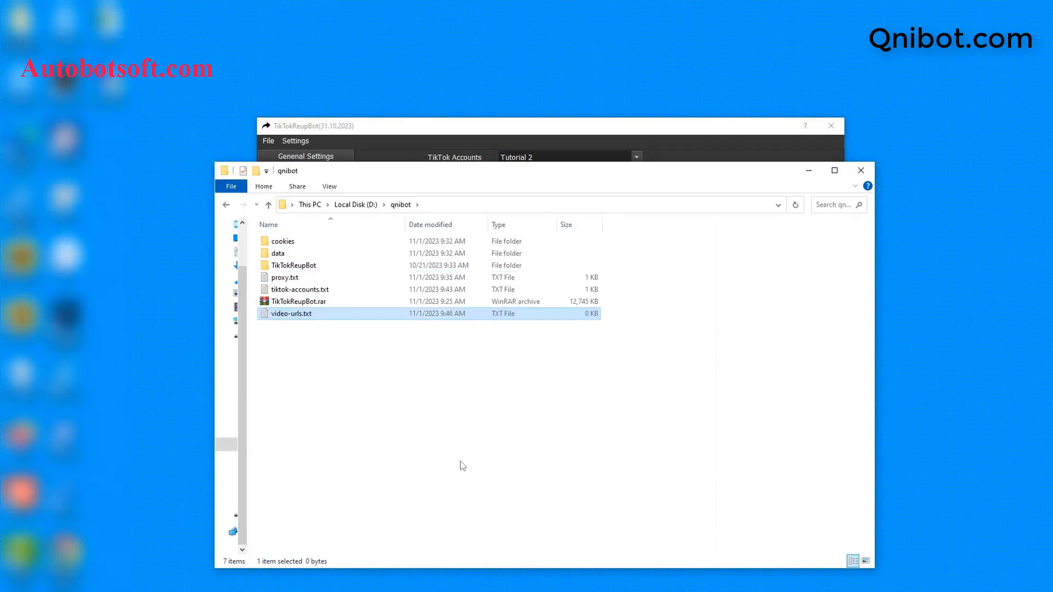
Open video-urls.txt in Notepad and minimize the folder window to return to the TikTok profile
double_click(345, 315)
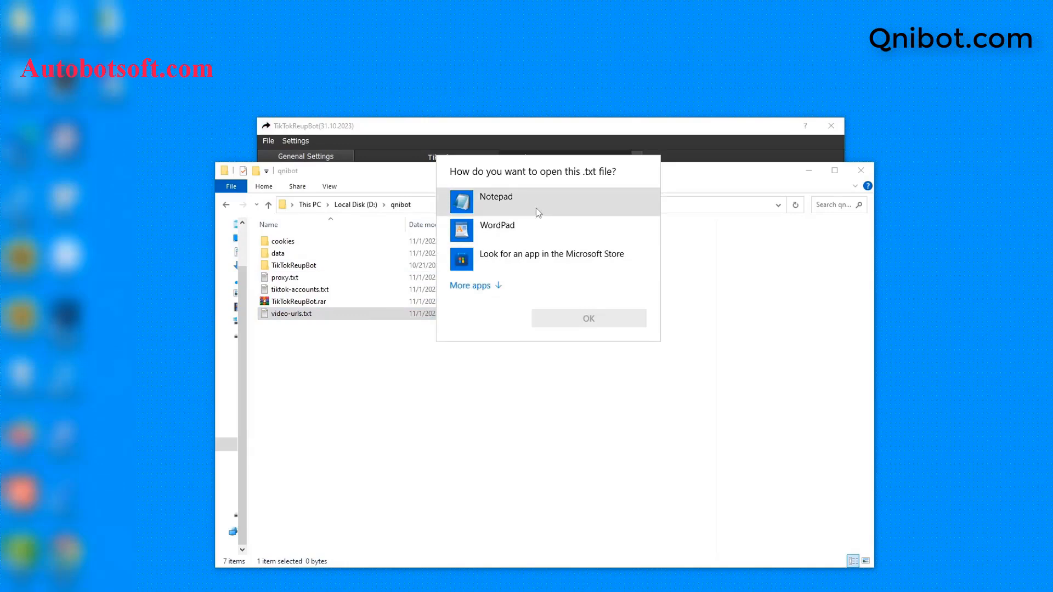
click(538, 213)
click(575, 317)
click(808, 170)
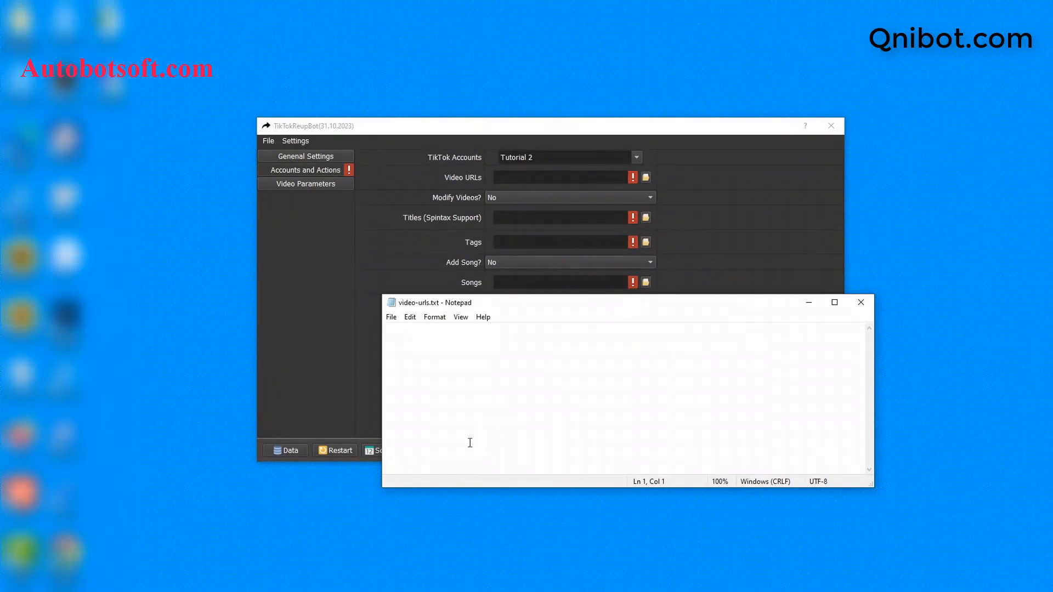
click(375, 554)
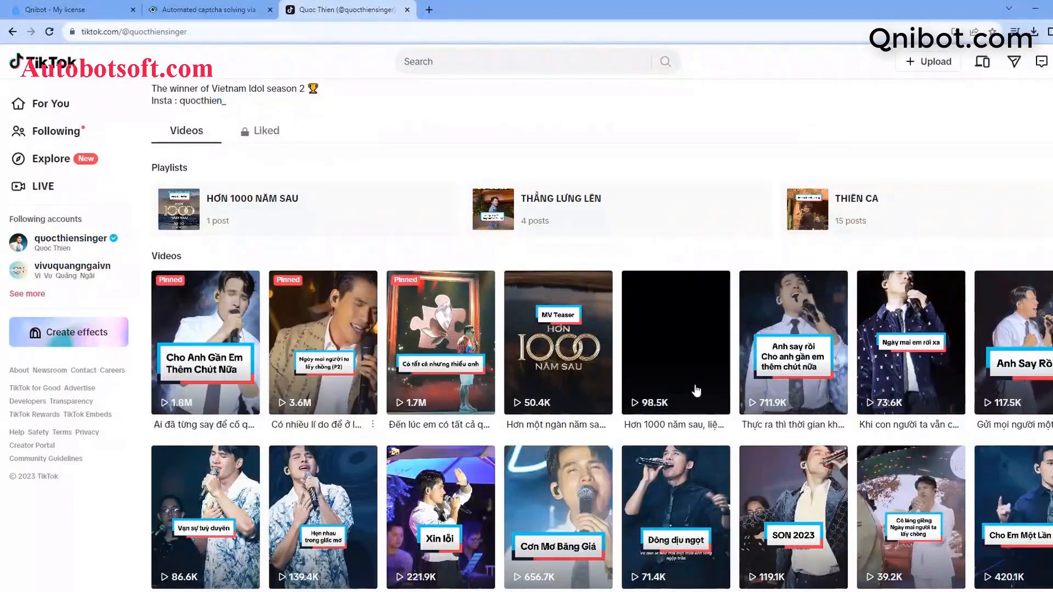
Paste the first pinned video's URL into video-urls.txt, then open the profile's third video
click(227, 367)
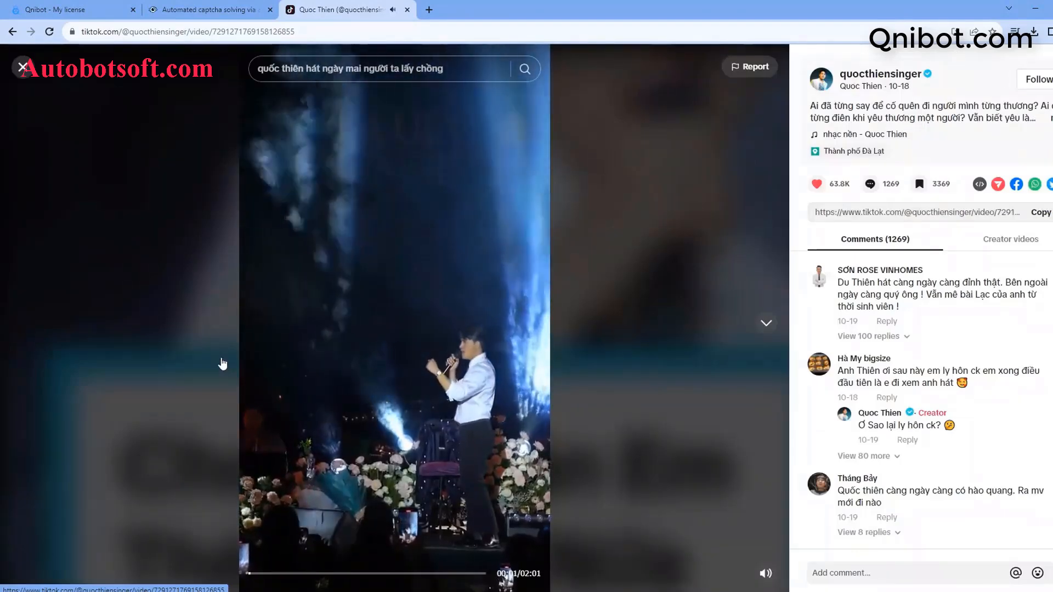
double_click(327, 32)
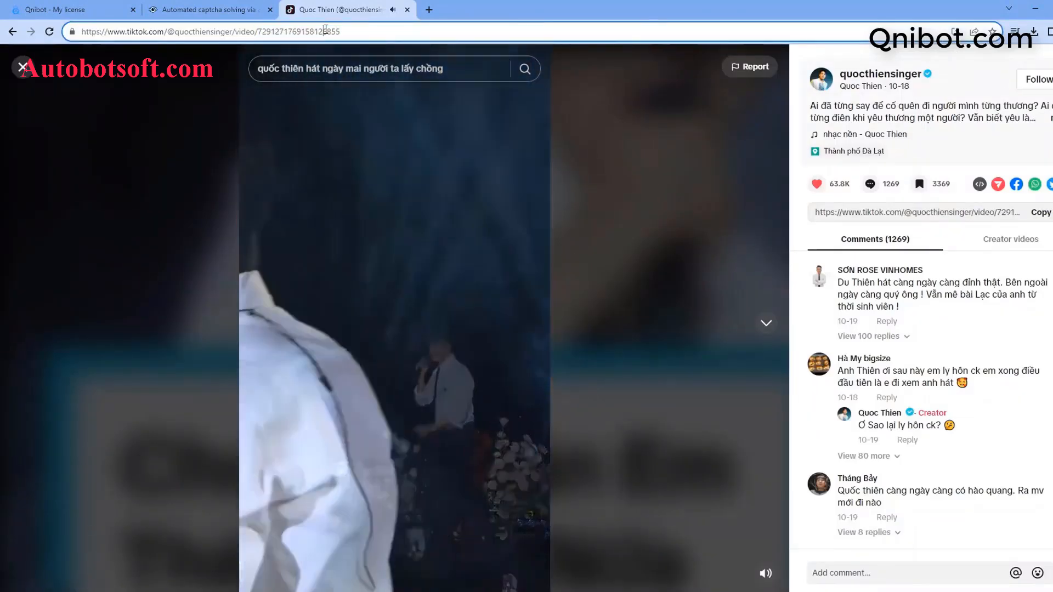
triple_click(339, 31)
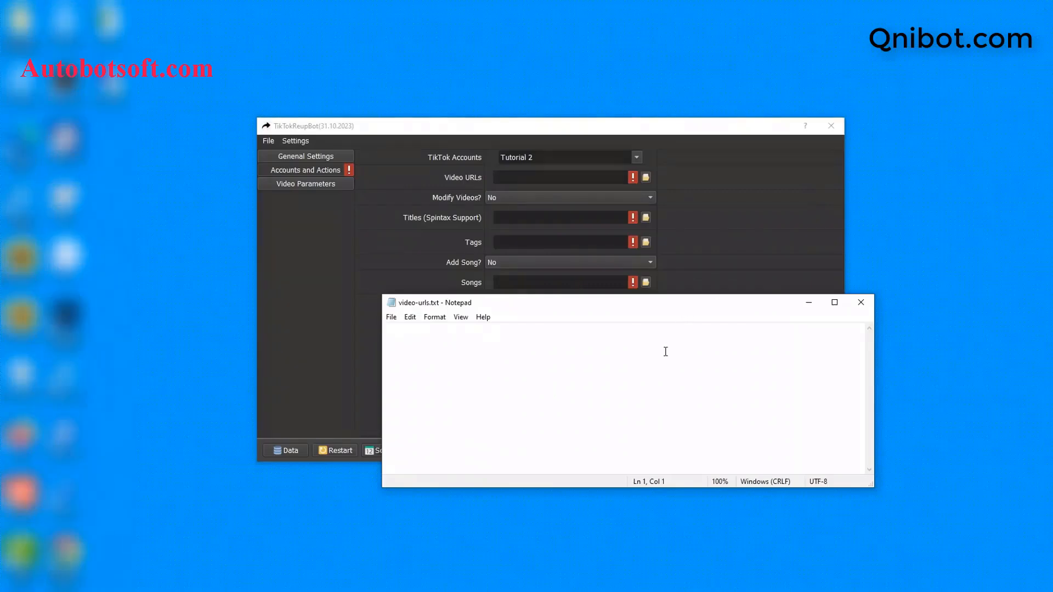
key(ctrl+v)
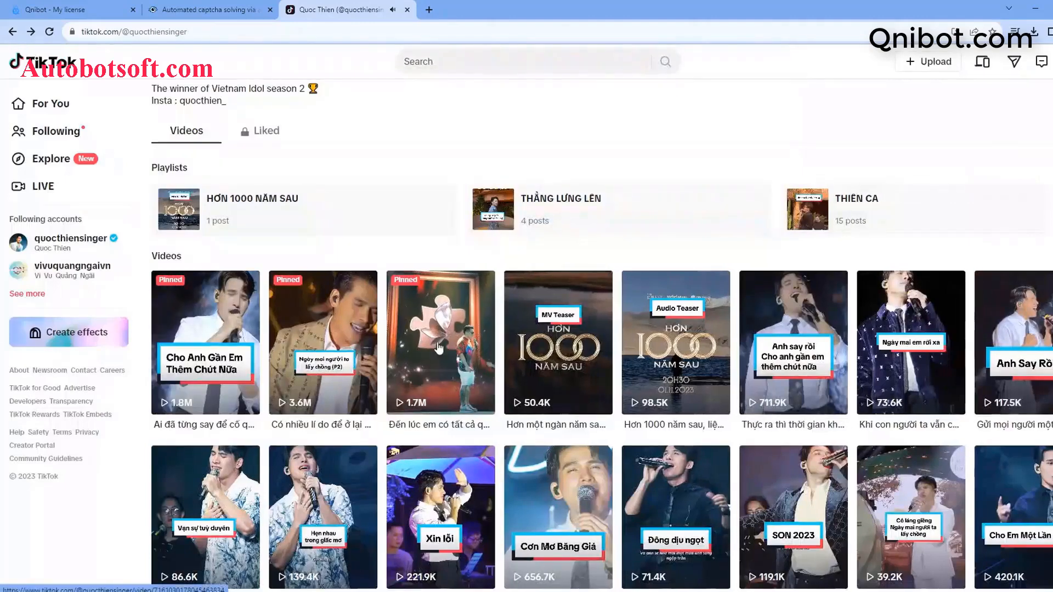
click(439, 346)
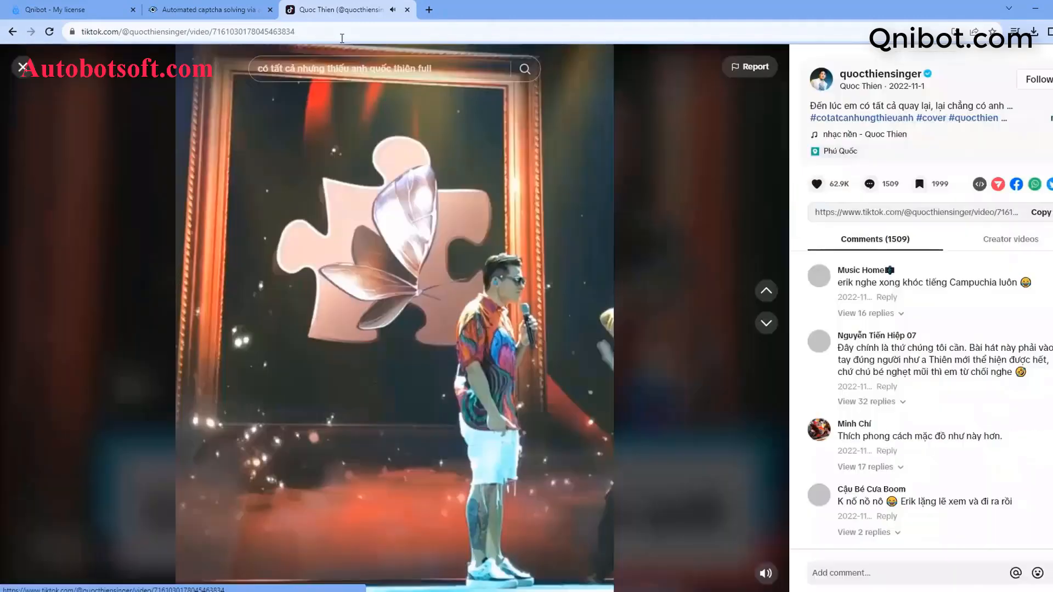
key(ctrl+l)
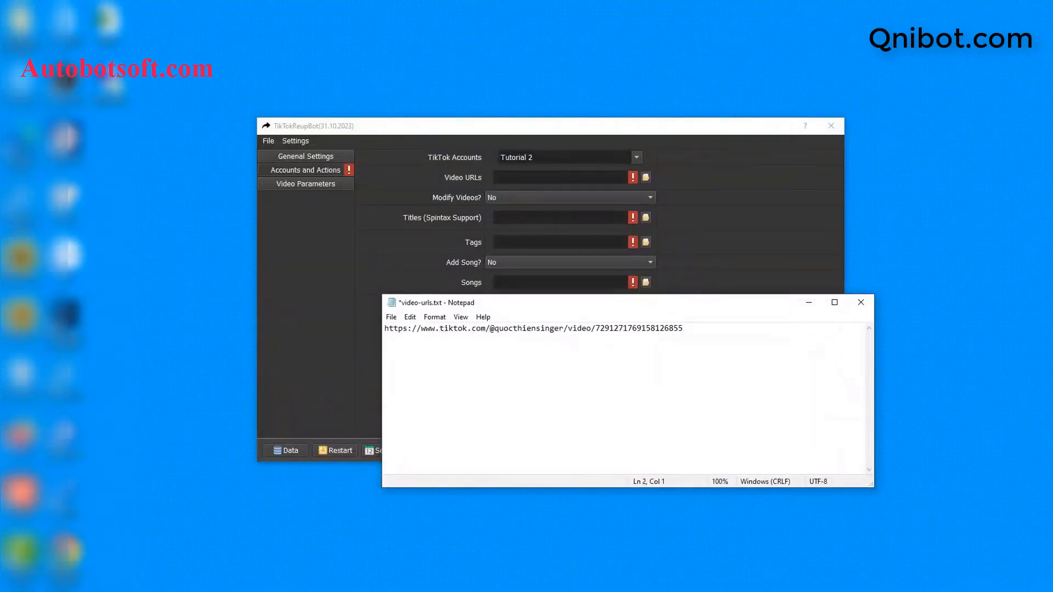
Paste the third video's URL on line 2 of video-urls.txt, save, and minimize Notepad
key(ctrl+v)
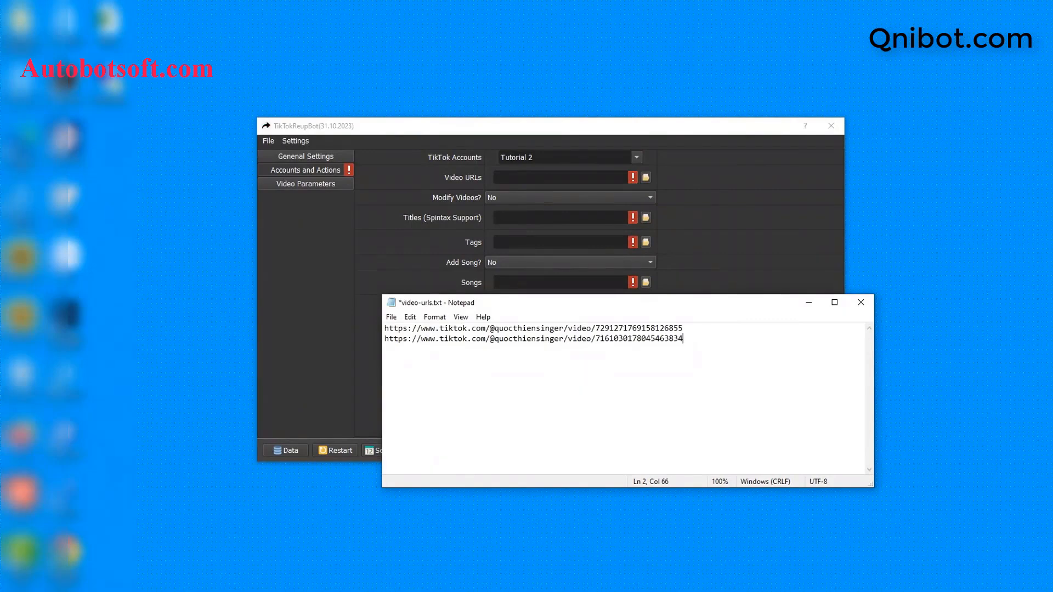
key(Return)
key(Return)
key(BackSpace)
key(BackSpace)
click(391, 317)
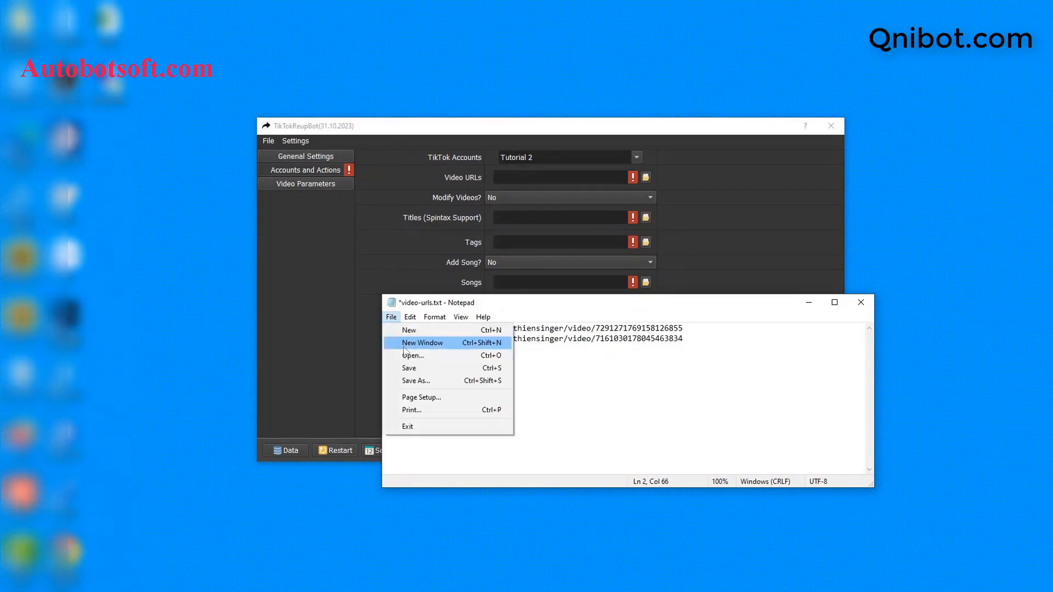
click(427, 366)
click(809, 303)
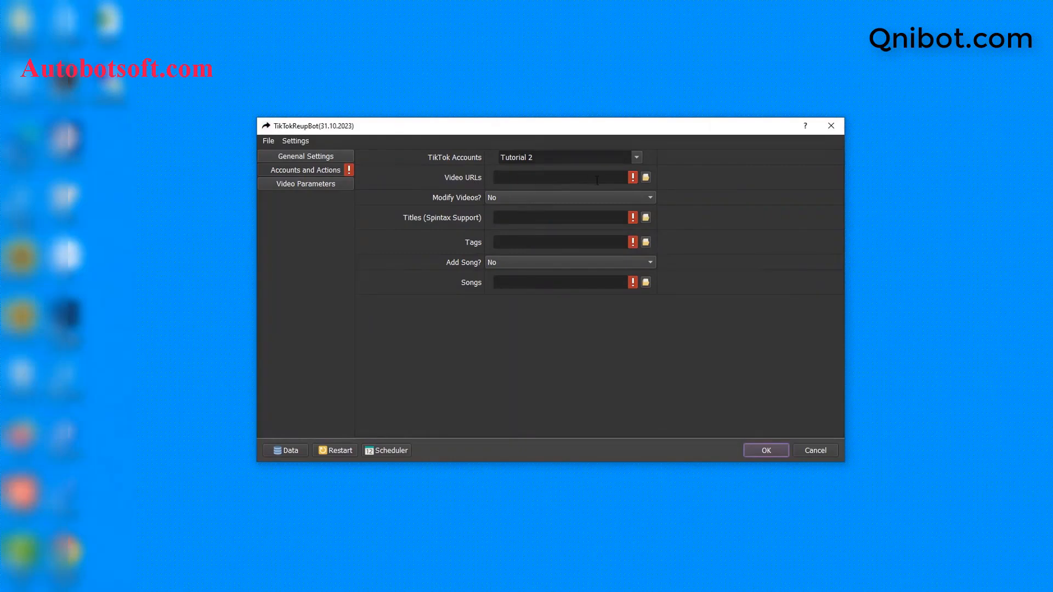
Pick D:/qnibot/video-urls.txt as the Video URLs file through the folder button
click(645, 179)
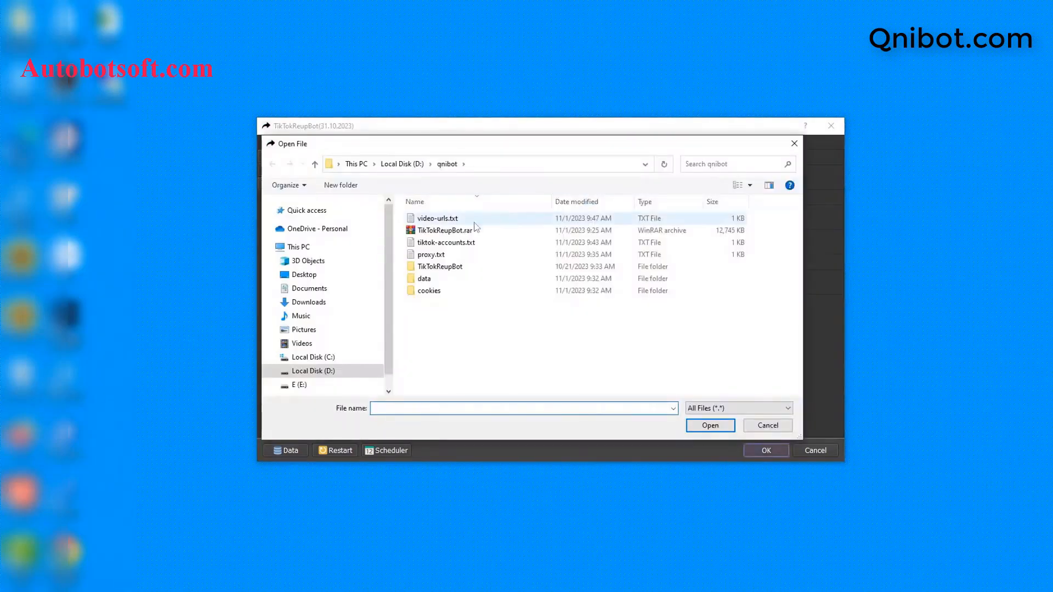
click(439, 219)
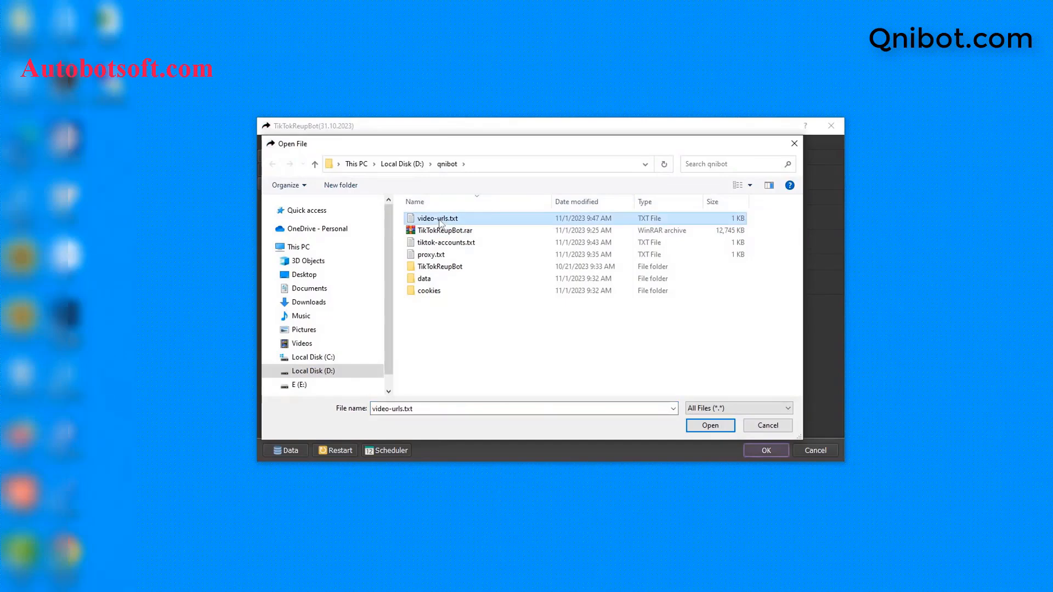
click(707, 427)
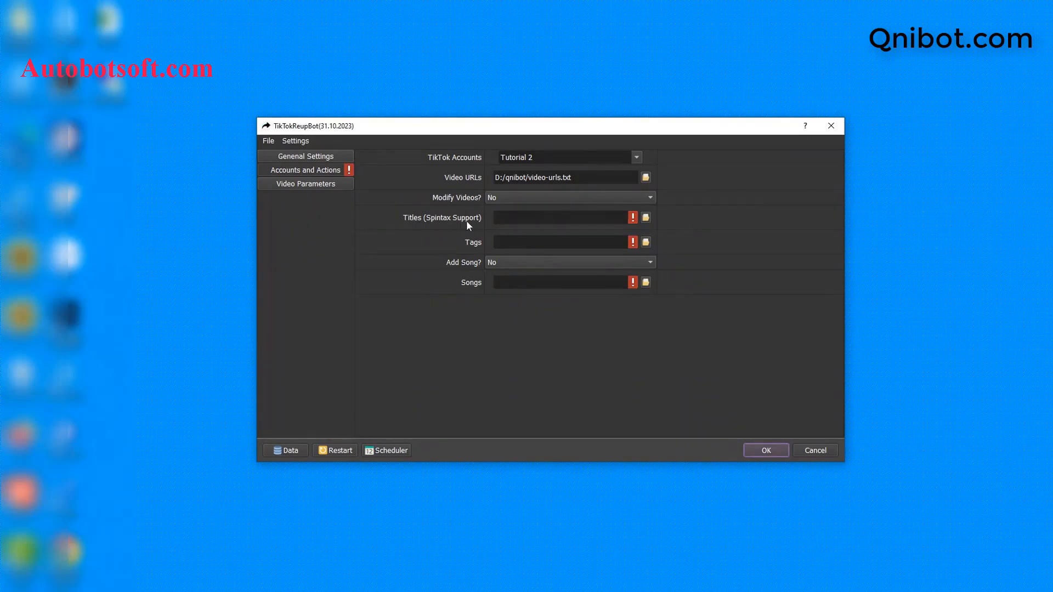
Create titles.txt in the qnibot folder and open it in Notepad
click(241, 590)
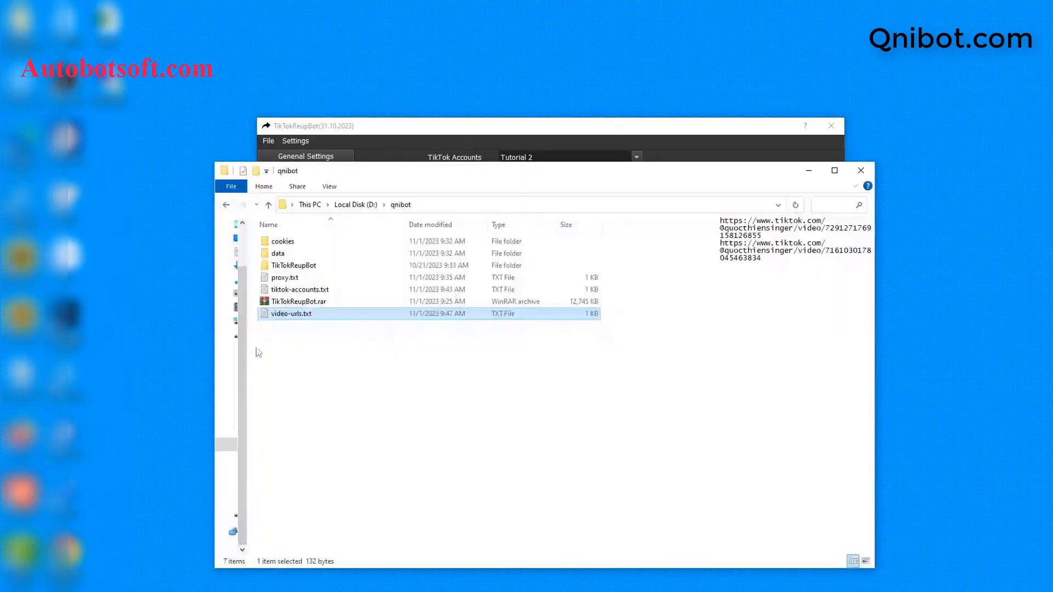
right_click(291, 360)
mouse_move(336, 512)
click(443, 477)
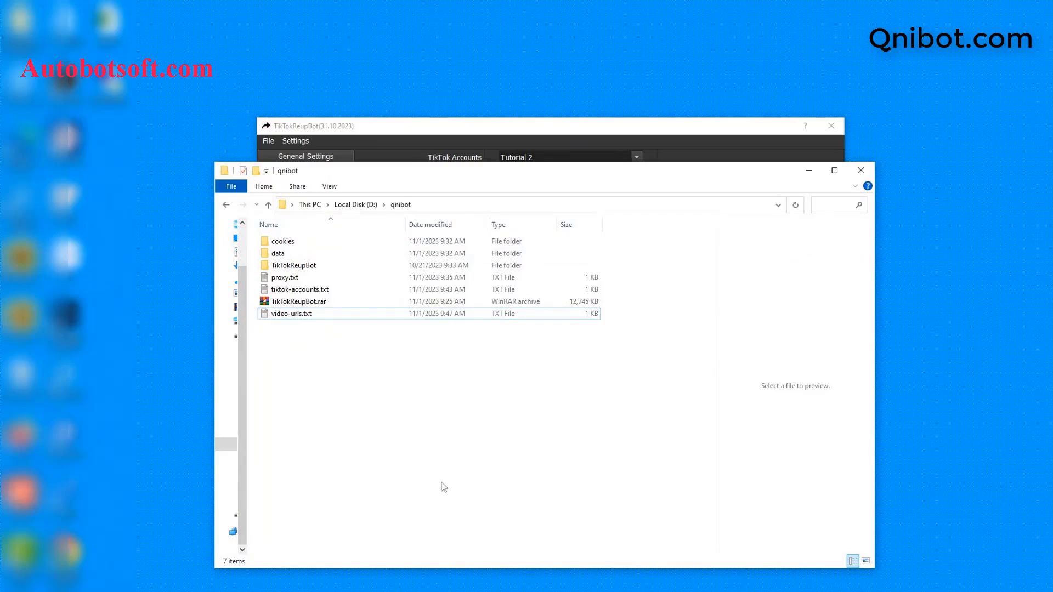
text(titles.txt)
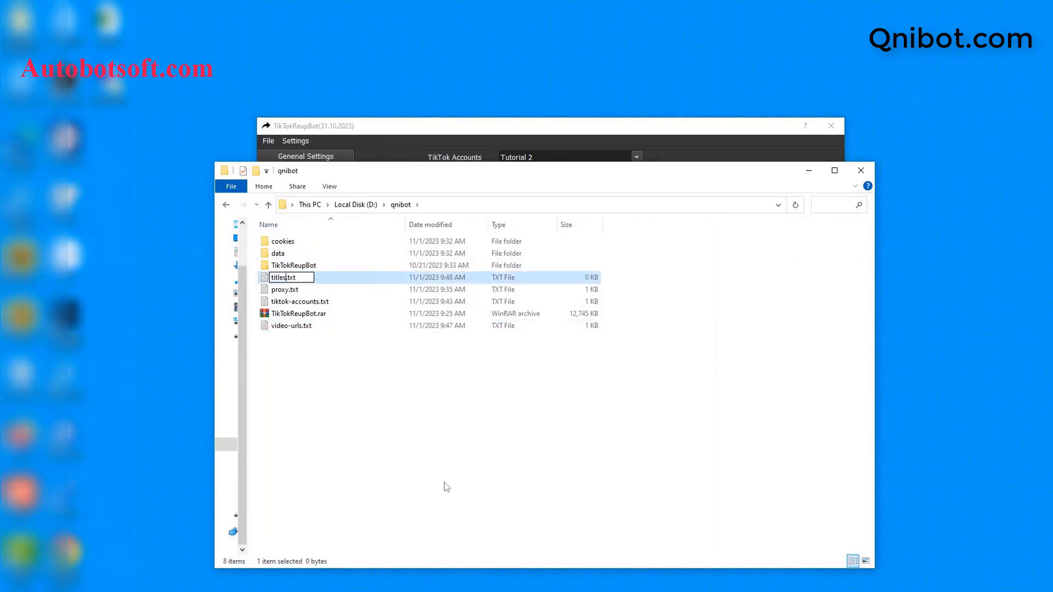
key(Return)
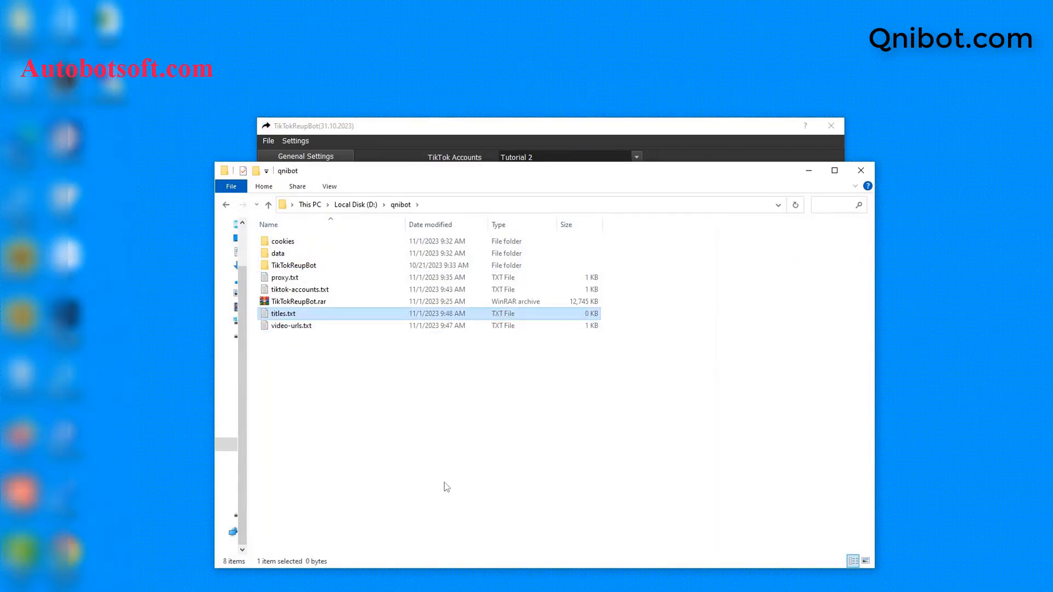
double_click(328, 313)
click(505, 189)
click(586, 317)
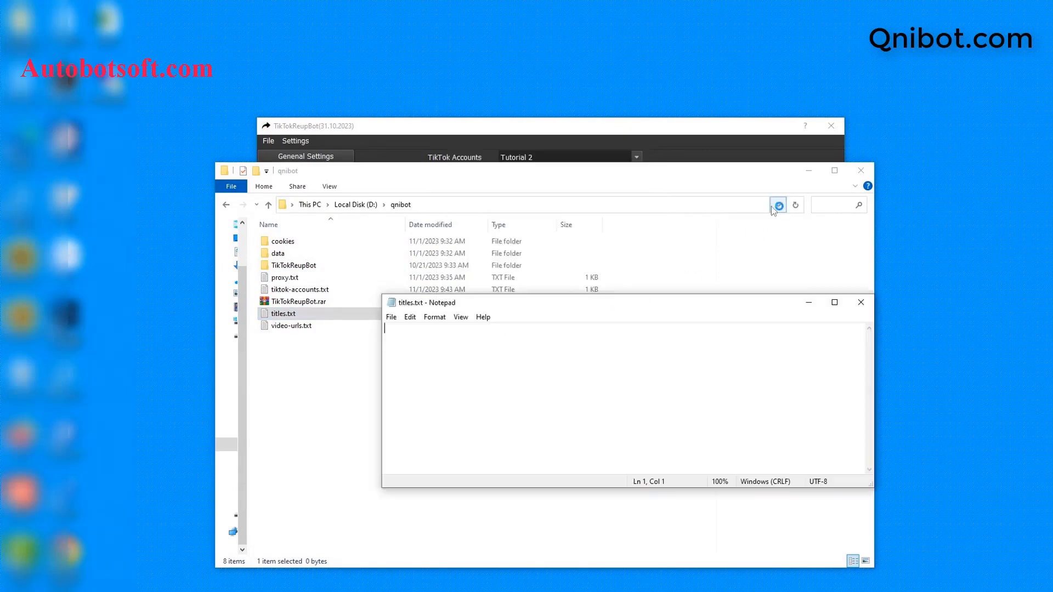
click(809, 170)
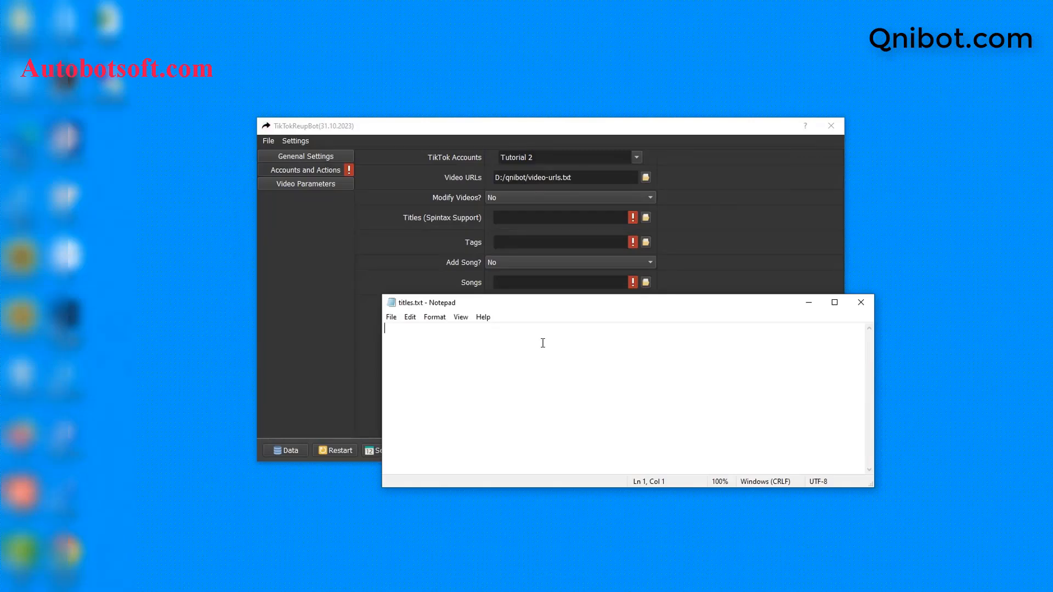
Enter the titles '{hi|hello} {Sir|Bro} !', 'My song' and 'Hi all', then save the file
text({hi|hello} {Sir|Bro} !)
key(Return)
text(My song)
key(Return)
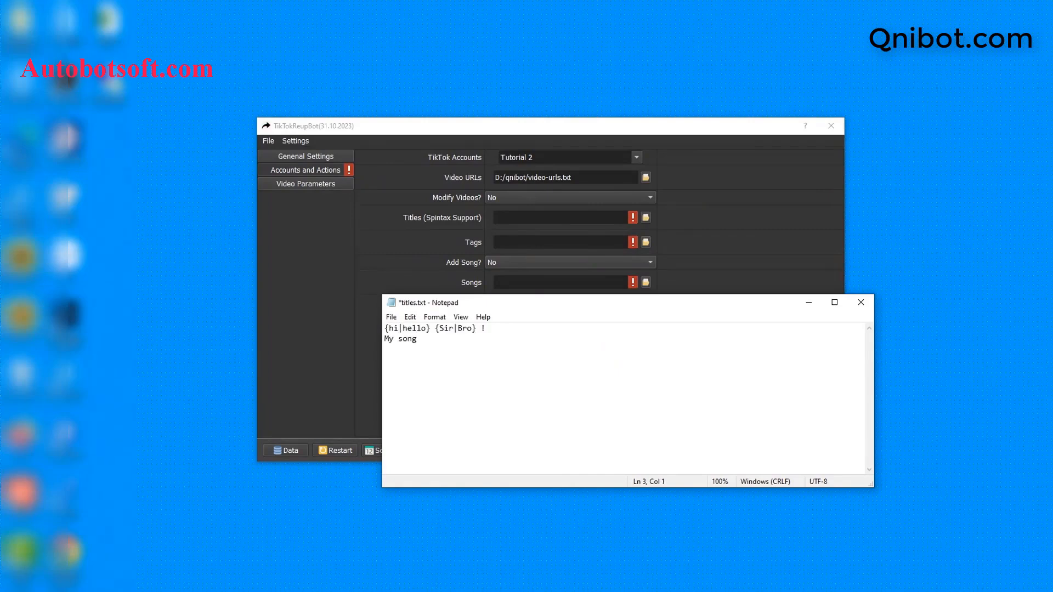
text(Hi all)
click(397, 320)
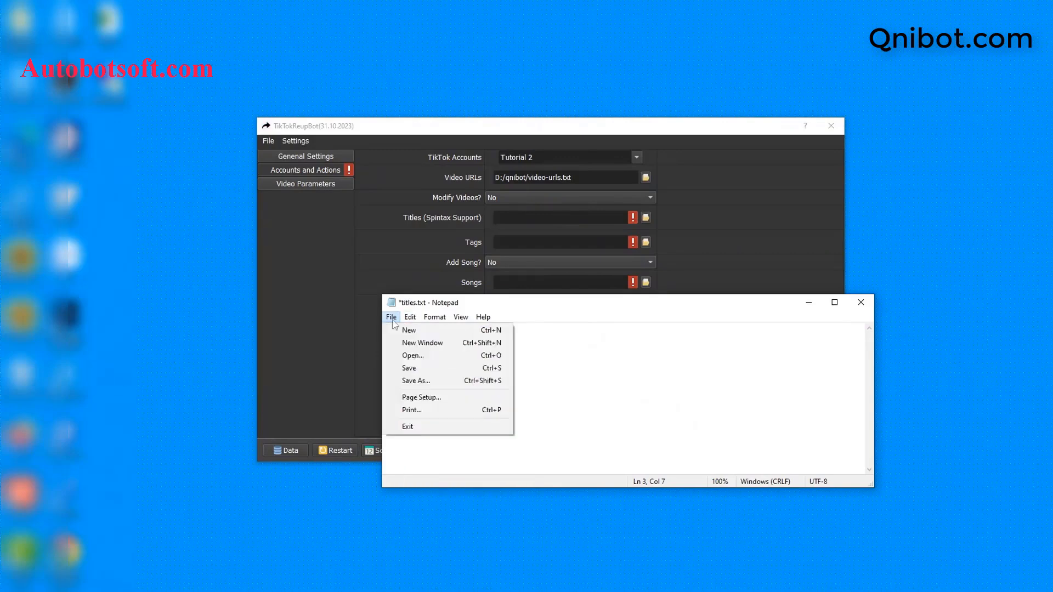
click(394, 320)
click(391, 317)
click(409, 368)
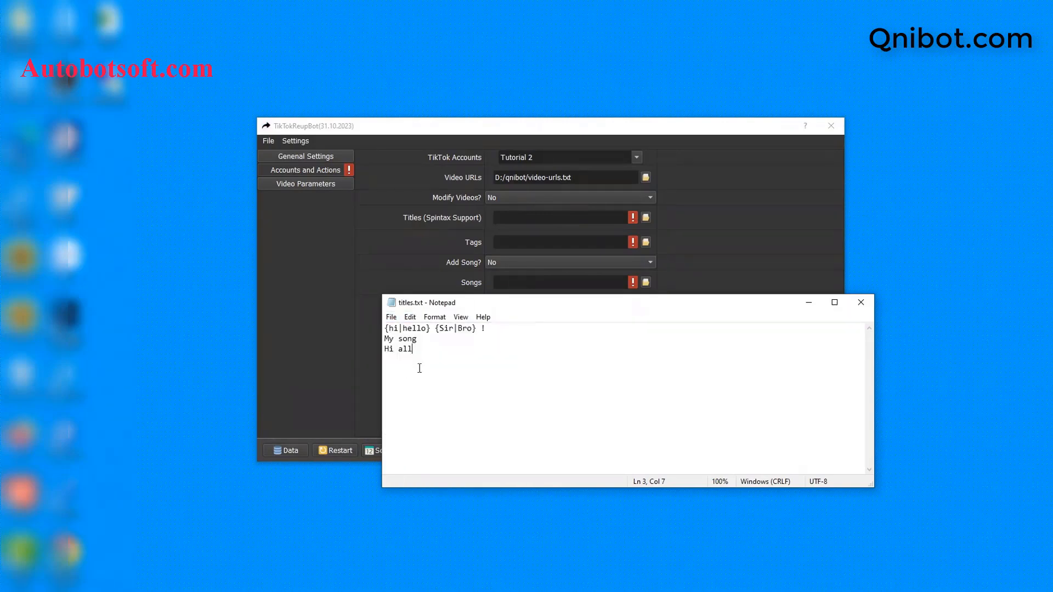
click(734, 262)
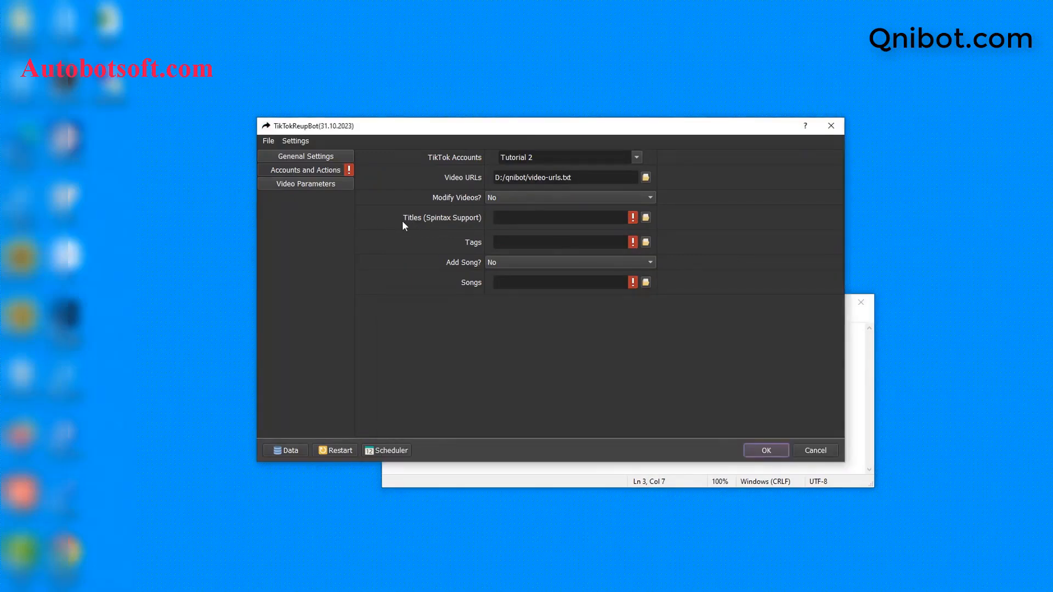
Load D:/qnibot/titles.txt into the Titles (Spintax Support) setting and close the Notepad window
click(645, 217)
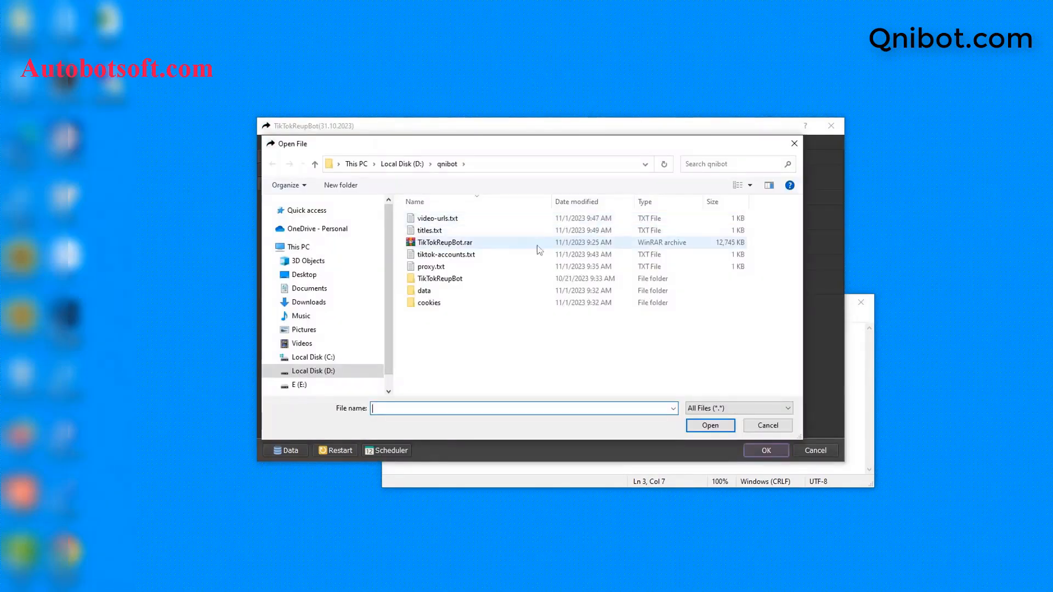
click(551, 230)
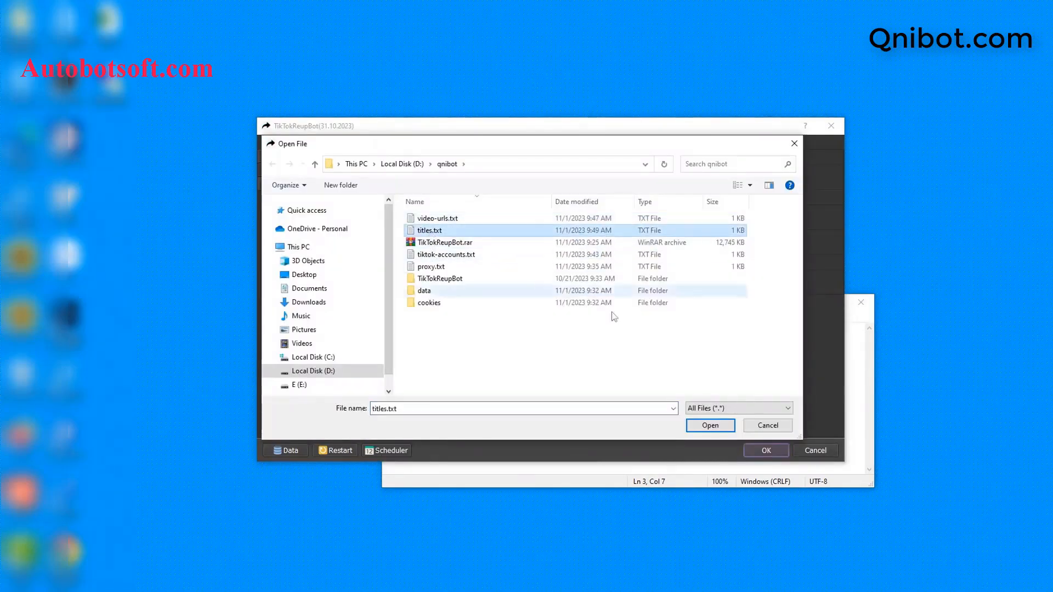
click(702, 426)
click(631, 467)
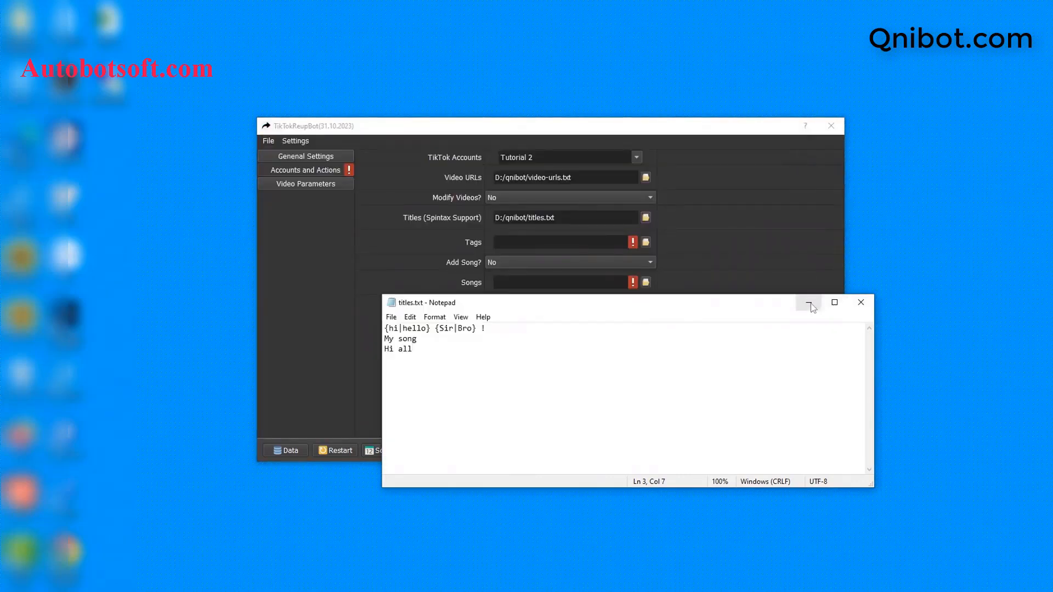
click(861, 302)
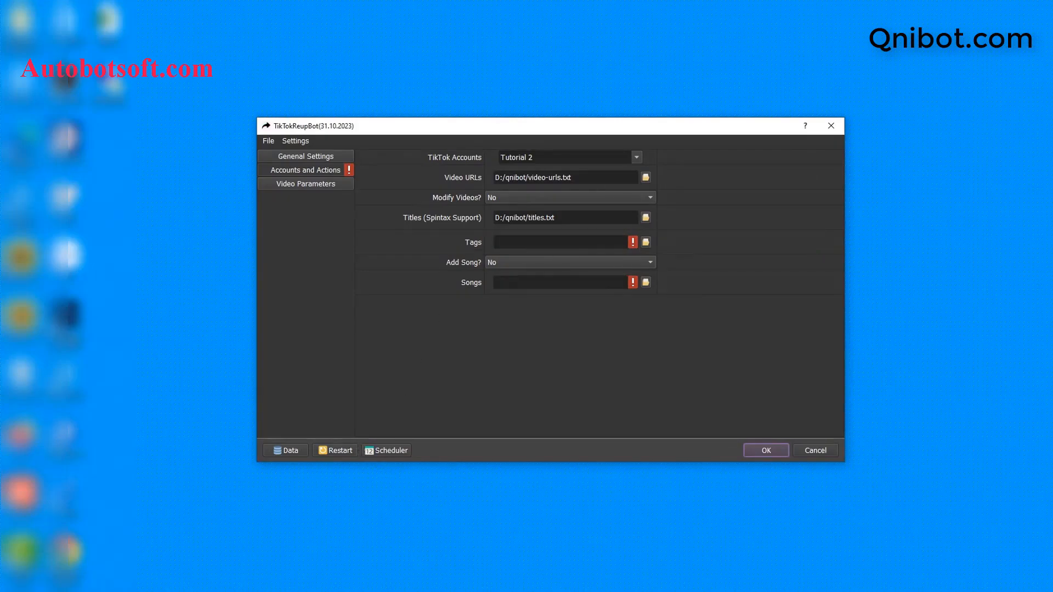
Create tags.txt in the qnibot folder and open it in Notepad
click(245, 589)
right_click(298, 357)
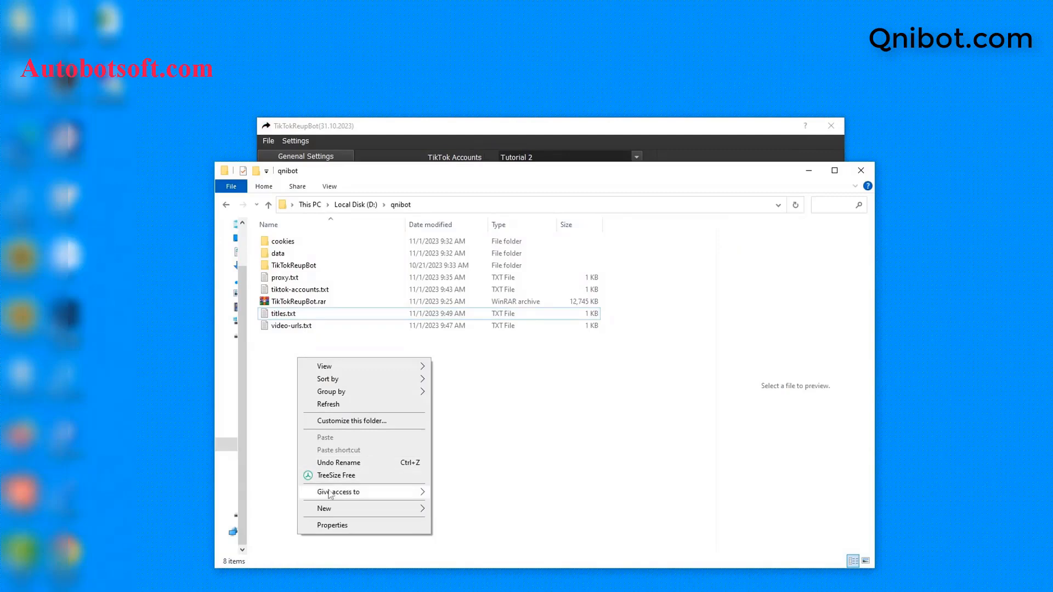
mouse_move(331, 508)
click(459, 483)
text(t)
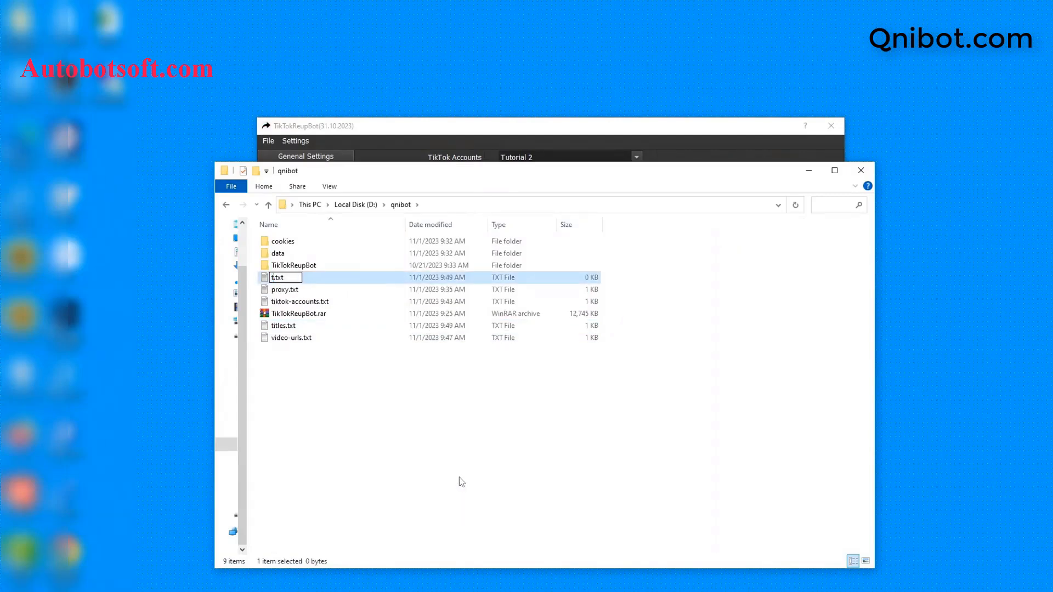
text(ags)
key(Return)
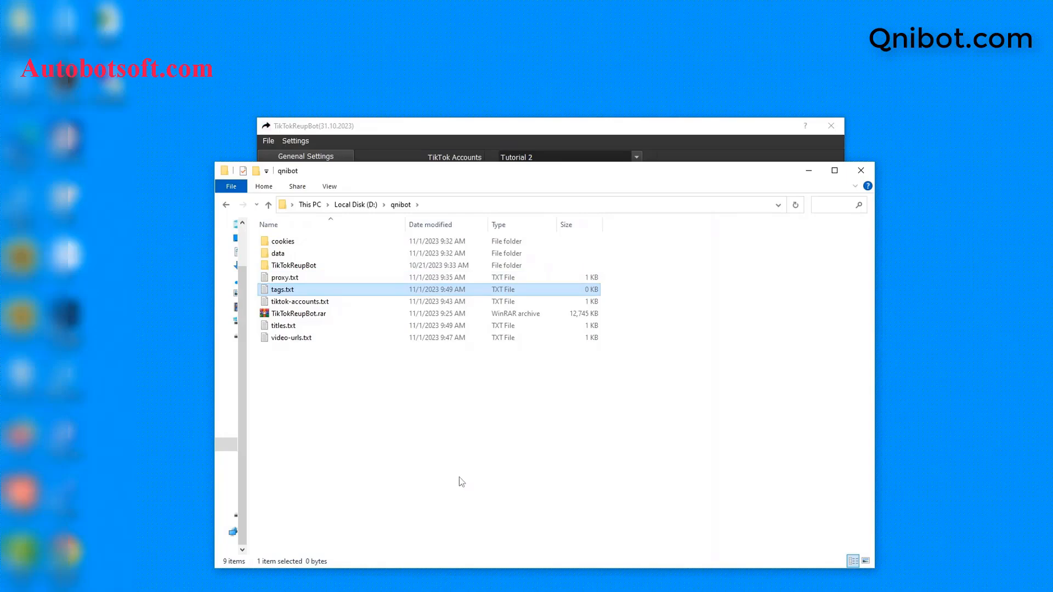
double_click(341, 291)
click(581, 195)
click(610, 313)
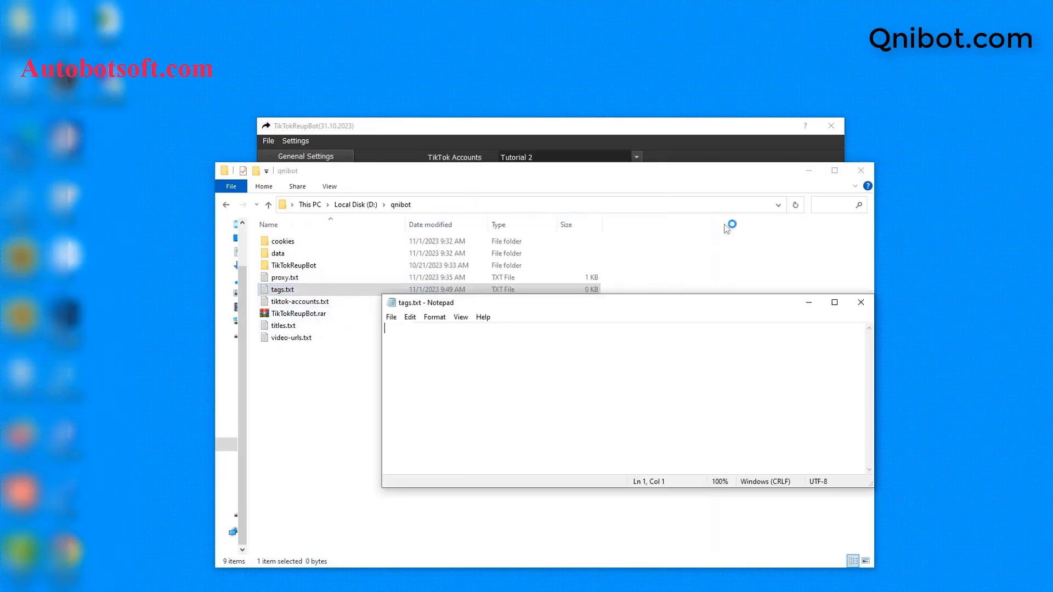
click(808, 171)
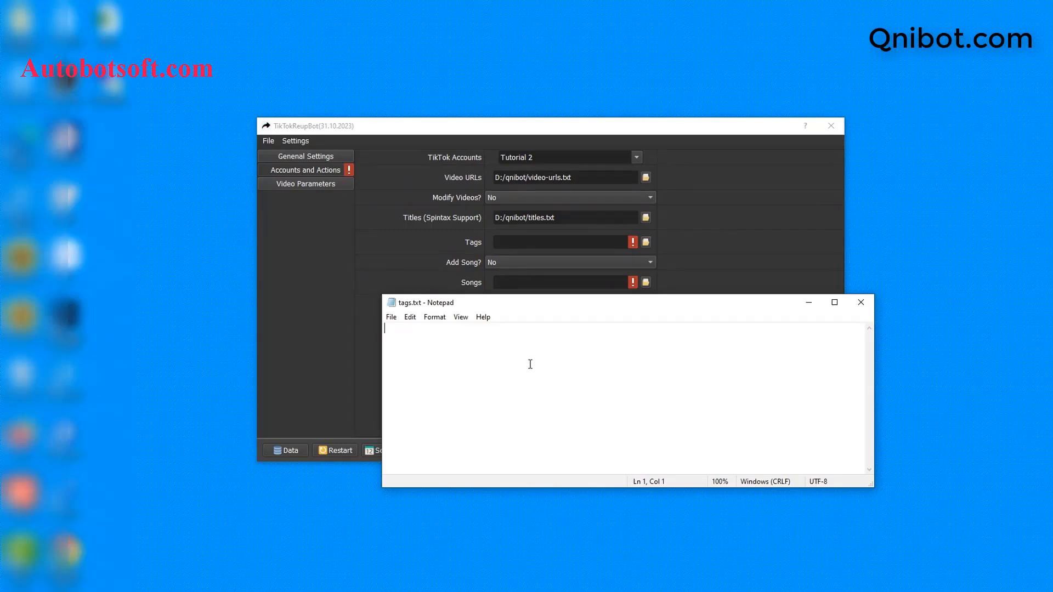
Enter the tags tiktok, trending, hot and music video, then save tags.txt
text(tiktok )
text(tr)
text(e)
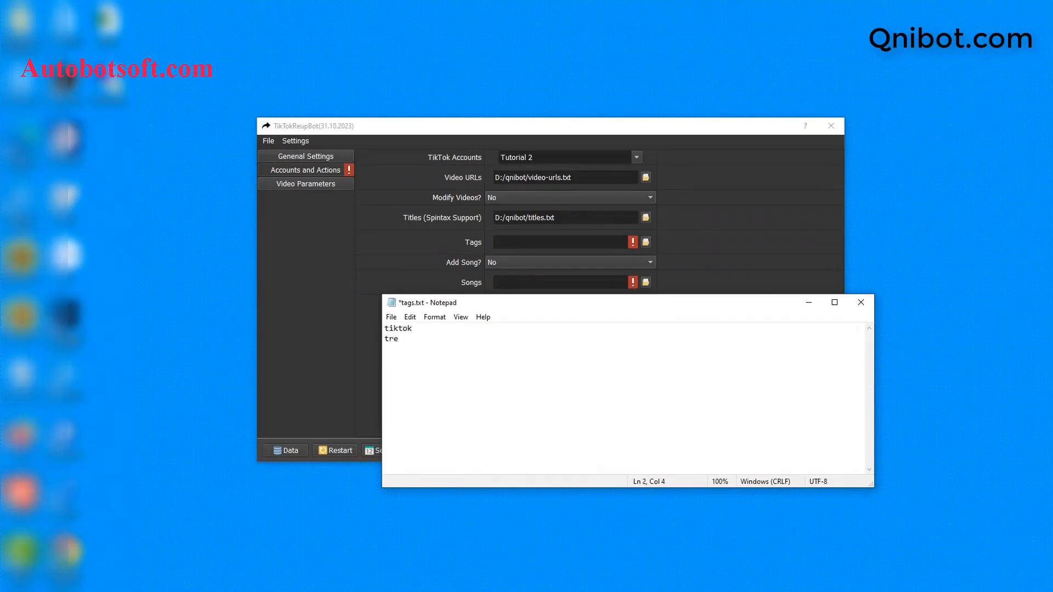
text(nding)
key(Return)
text(hot mus)
text(i)
text(c video)
click(391, 318)
click(418, 375)
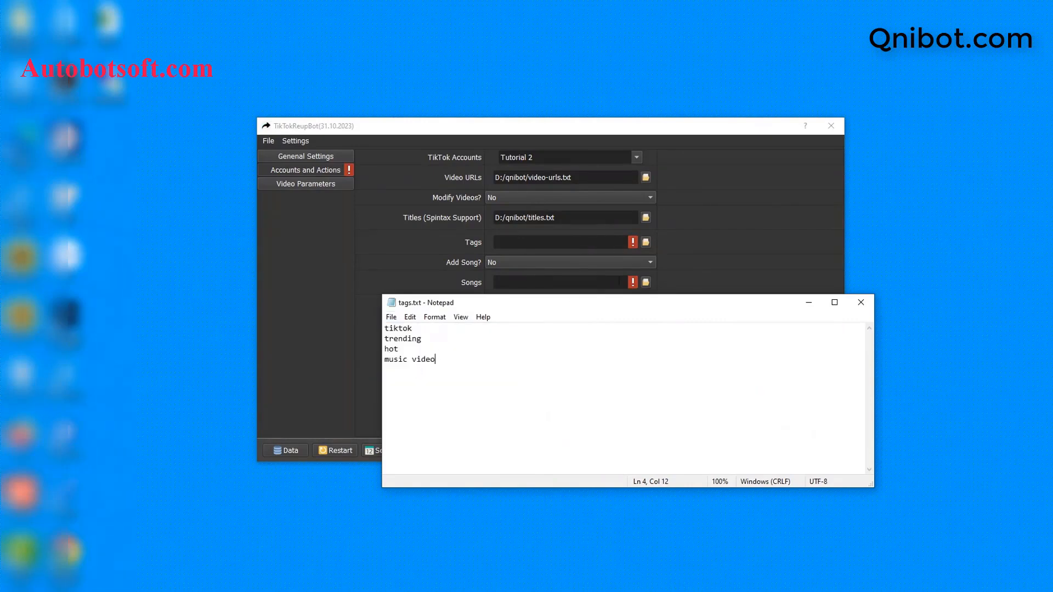
Select tags.txt for the Tags setting in TikTokReupBot
click(481, 258)
click(646, 243)
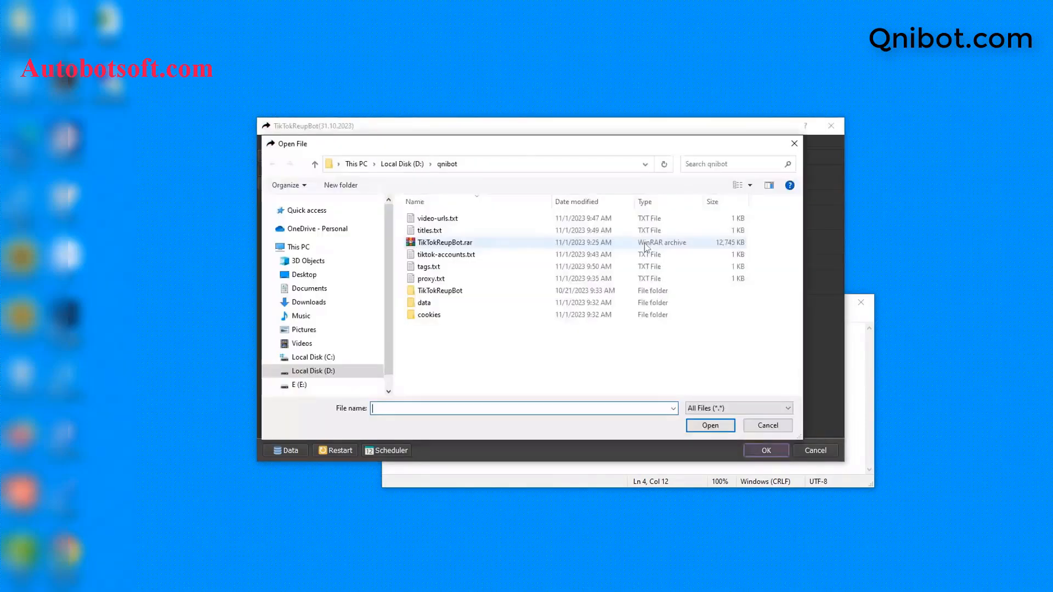
click(433, 267)
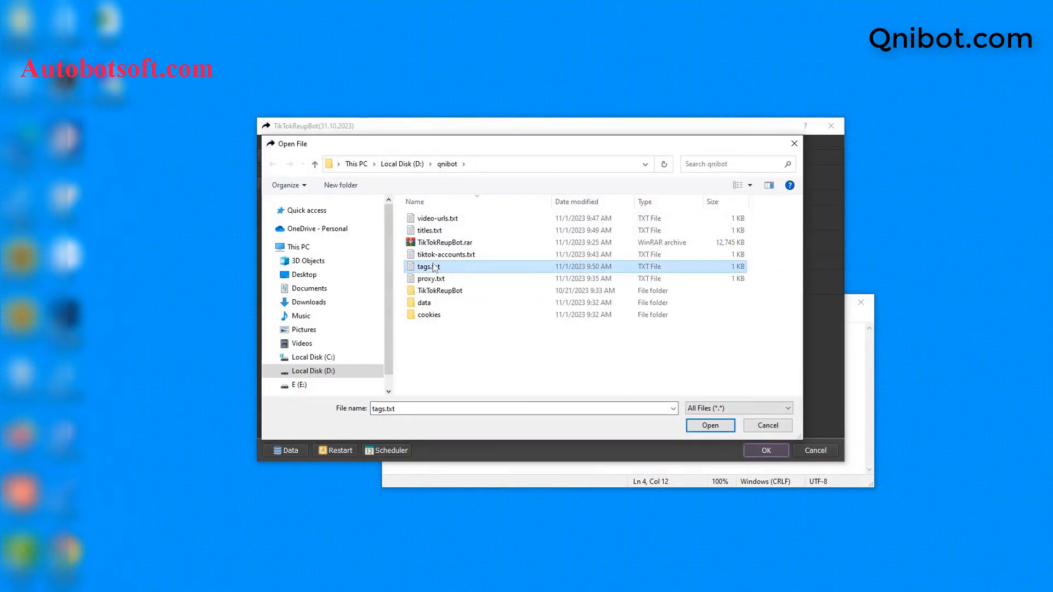